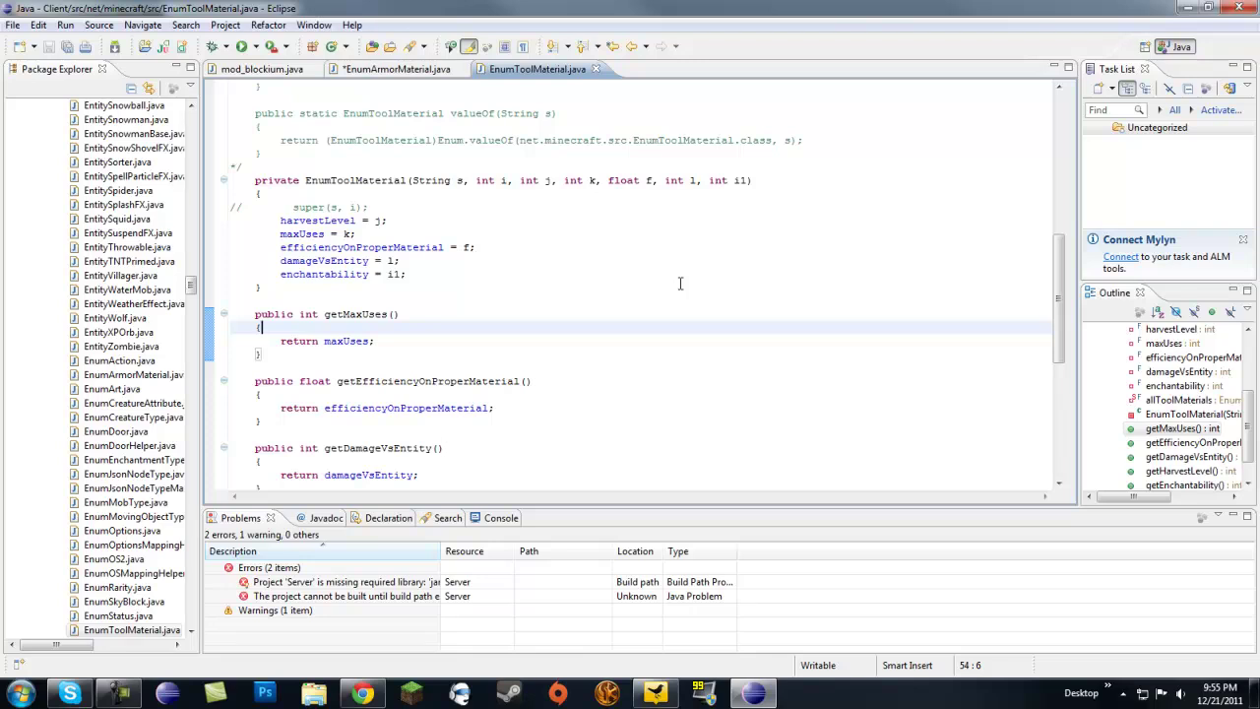
- Inspect the blockiumSword and blockiumBlock declarations in mod_blockium.java after noting getMaxUses
left_click(423, 314)
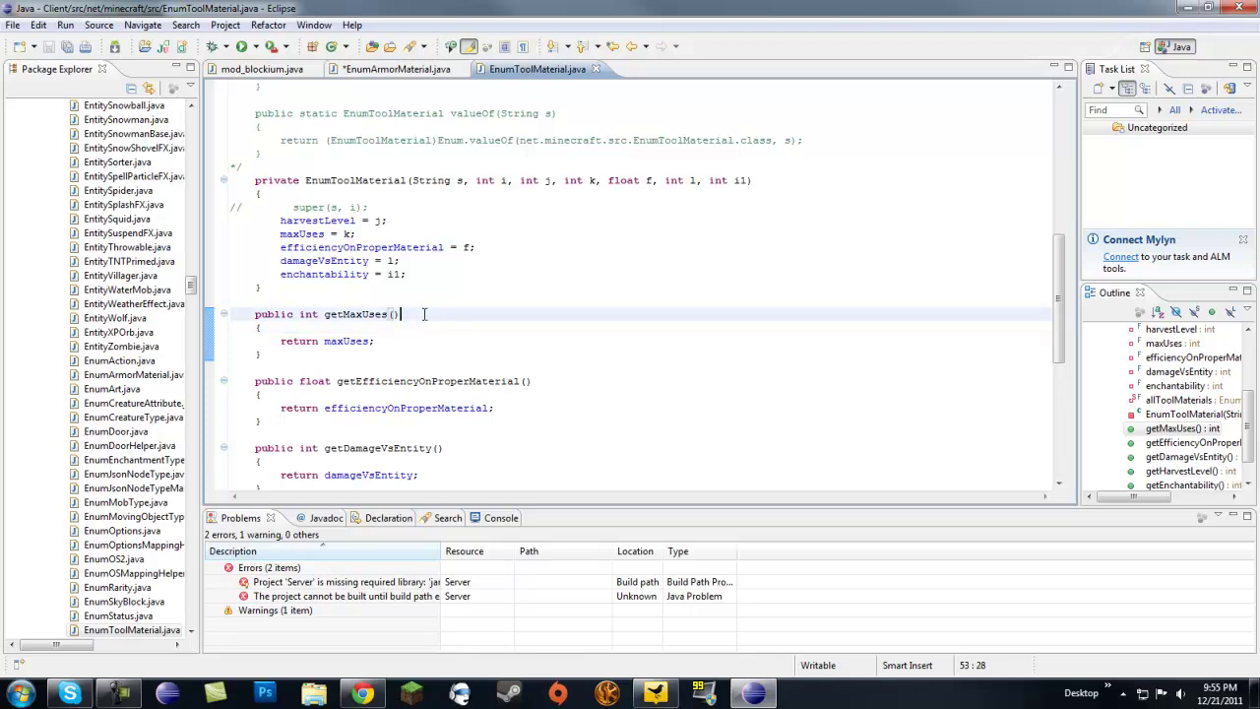
left_click(262, 69)
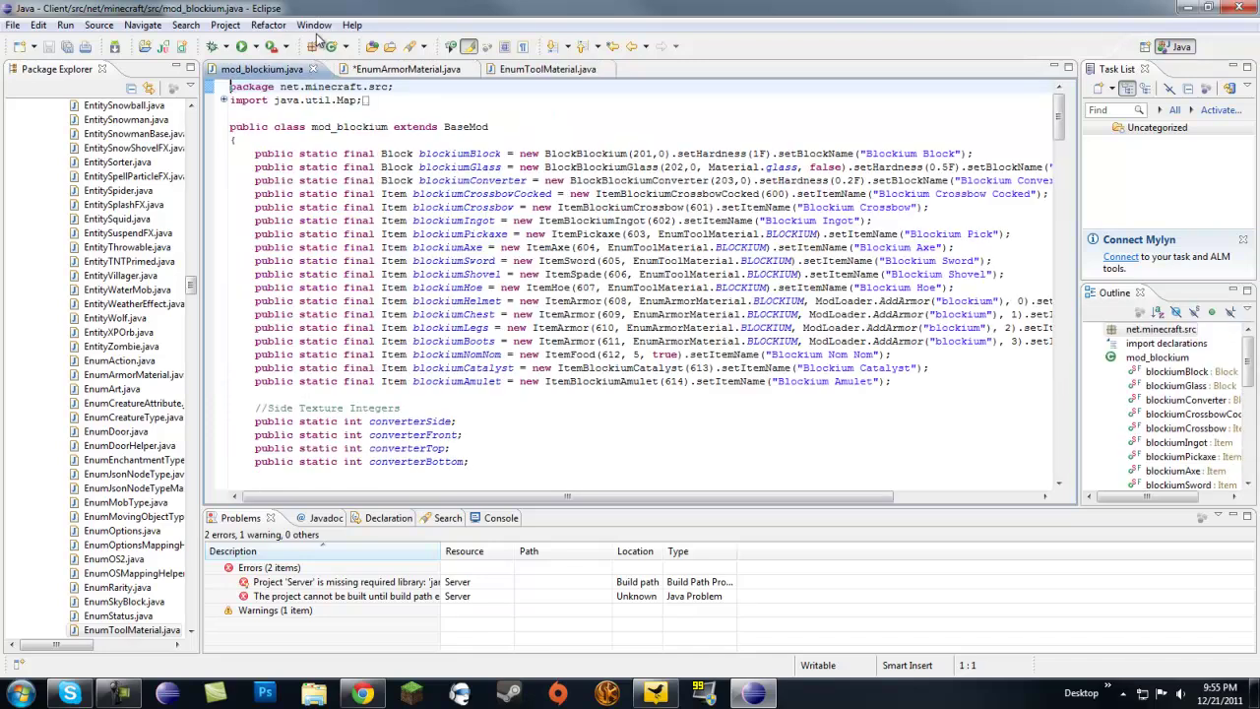
left_click(483, 259)
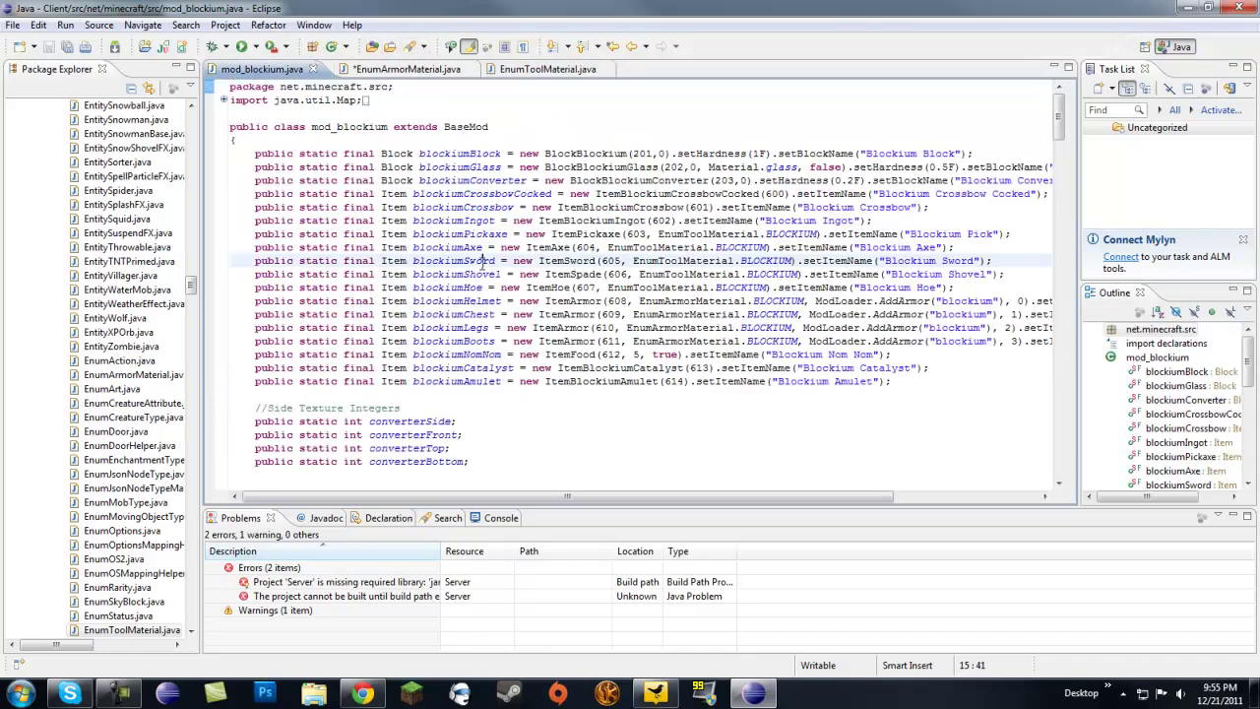
left_click(468, 153)
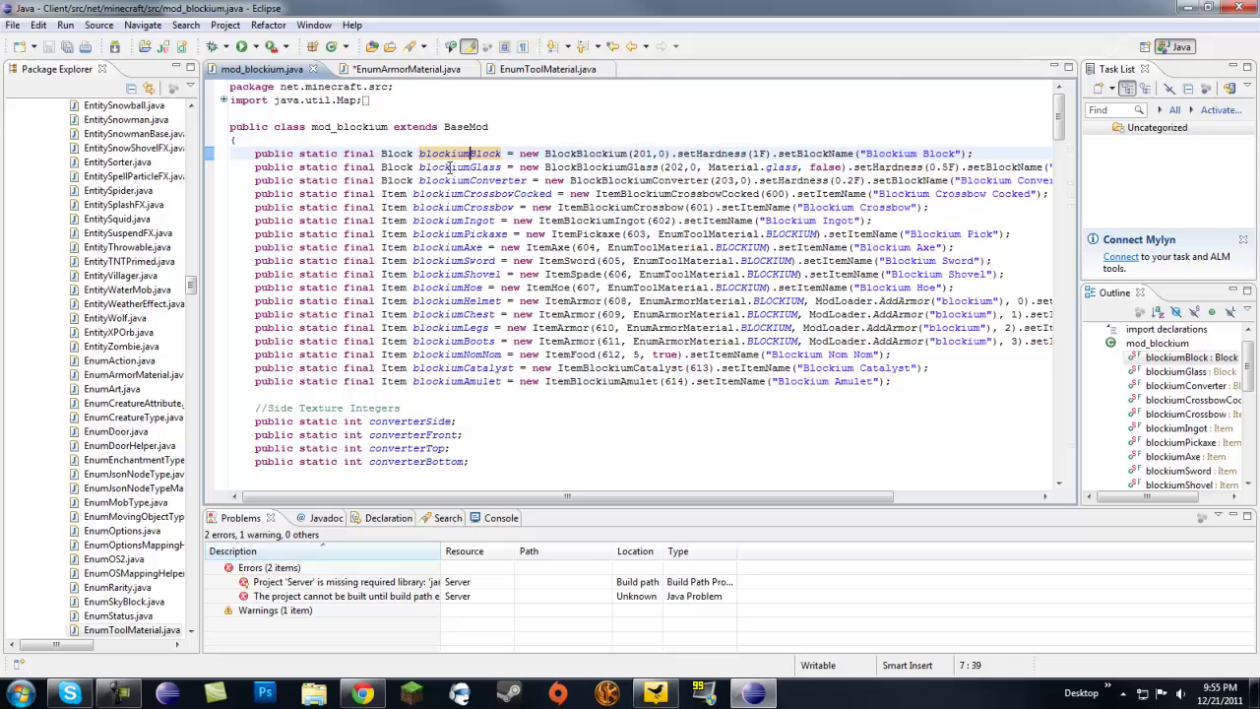
- Save EnumArmorMaterial.java and highlight every use of EnumArmorMaterial
left_click(406, 69)
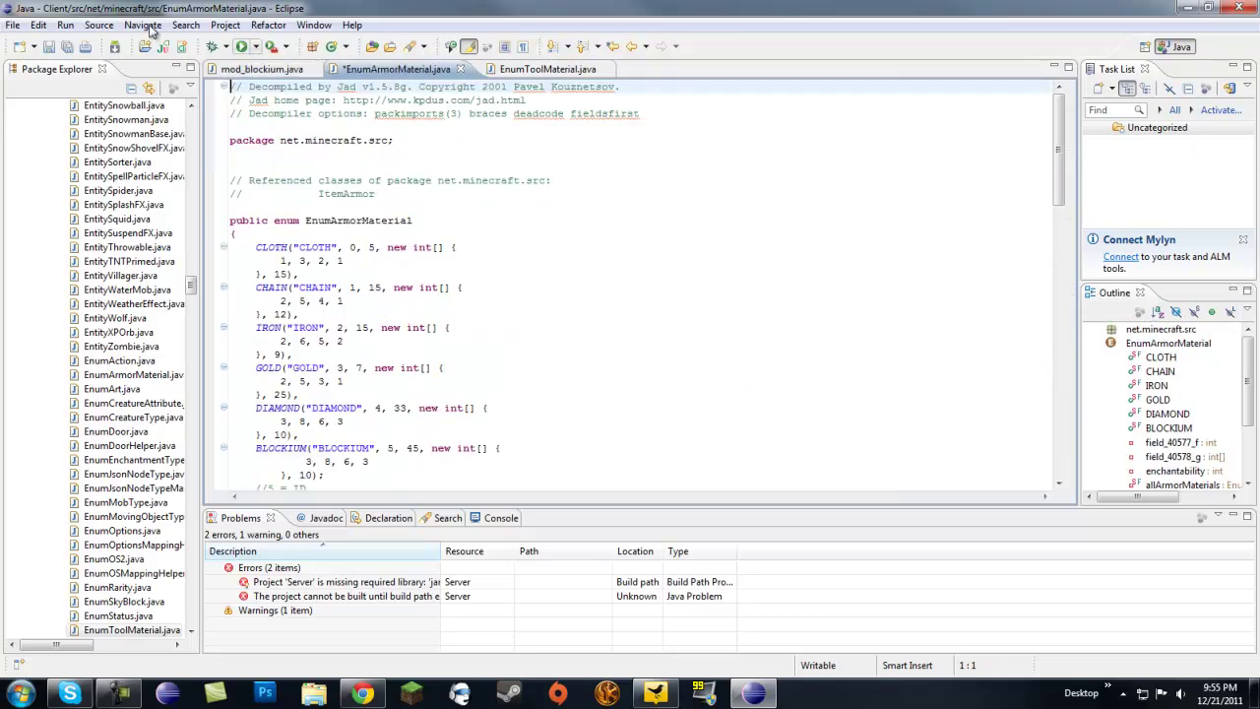
left_click(66, 47)
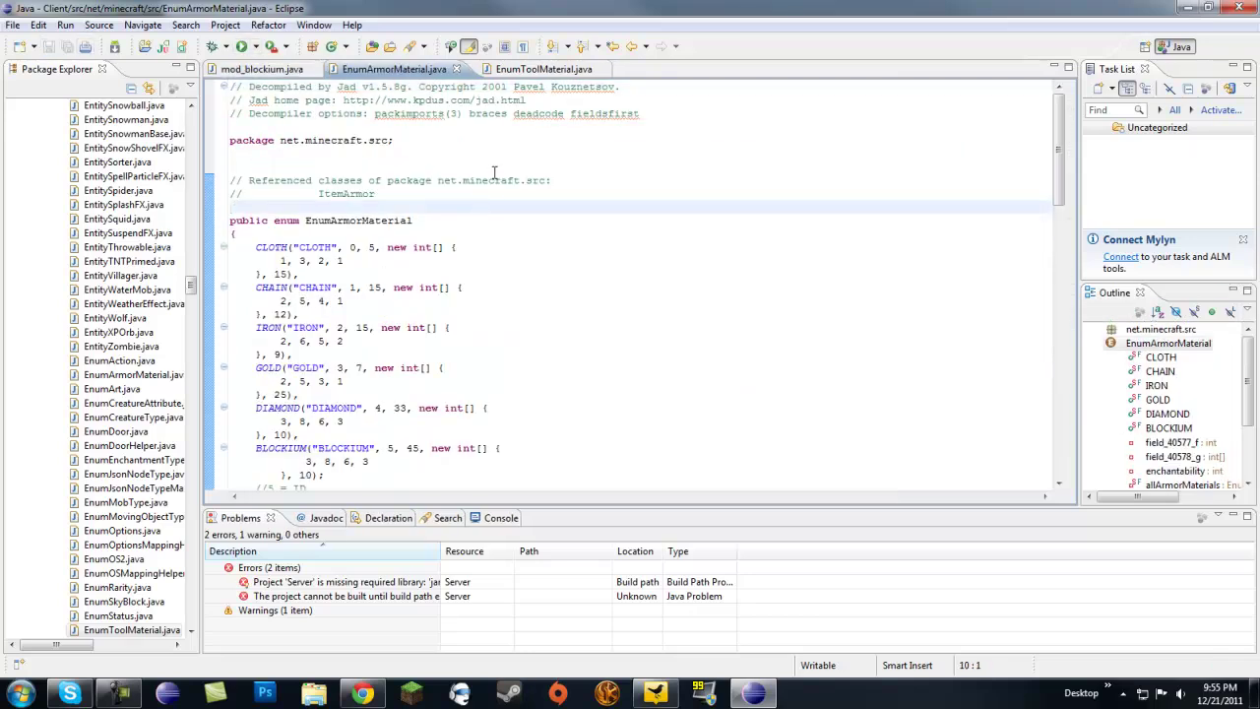
scroll(516, 197, "down", 2)
left_click(516, 126)
scroll(516, 139, "down", 10)
scroll(516, 139, "down", 4)
scroll(516, 138, "up", 6)
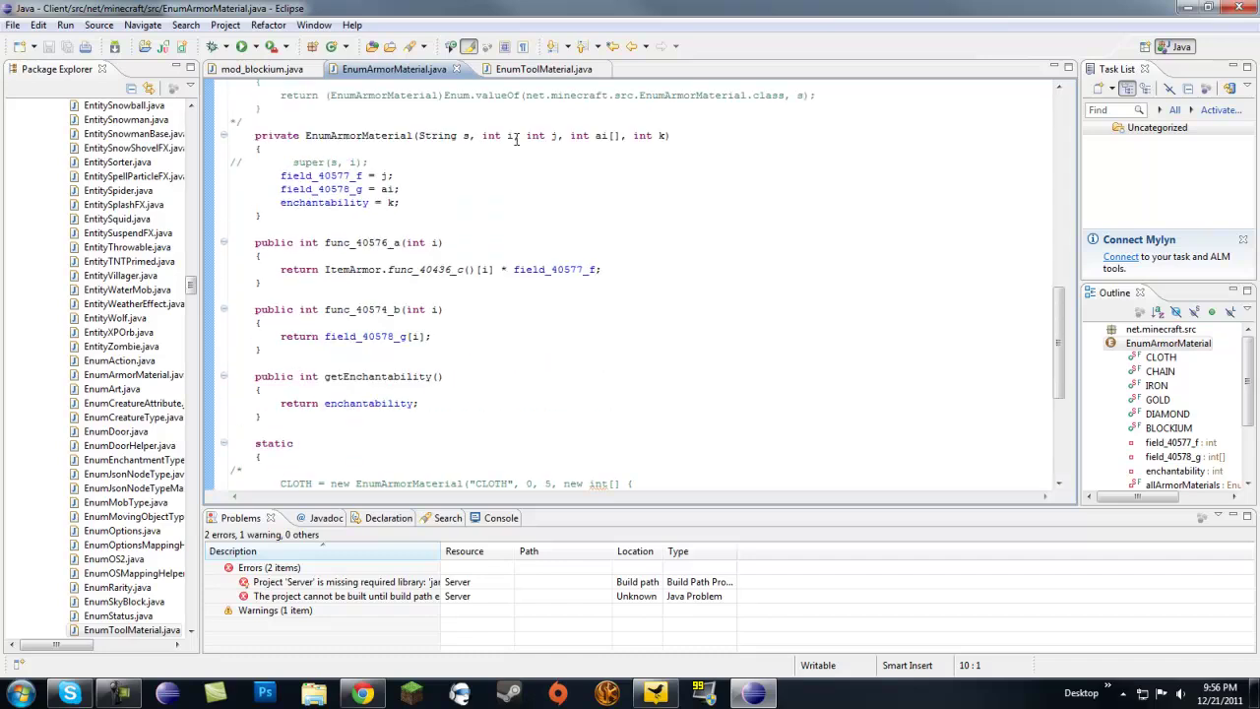
scroll(516, 138, "up", 9)
scroll(516, 139, "up", 3)
left_click(473, 220)
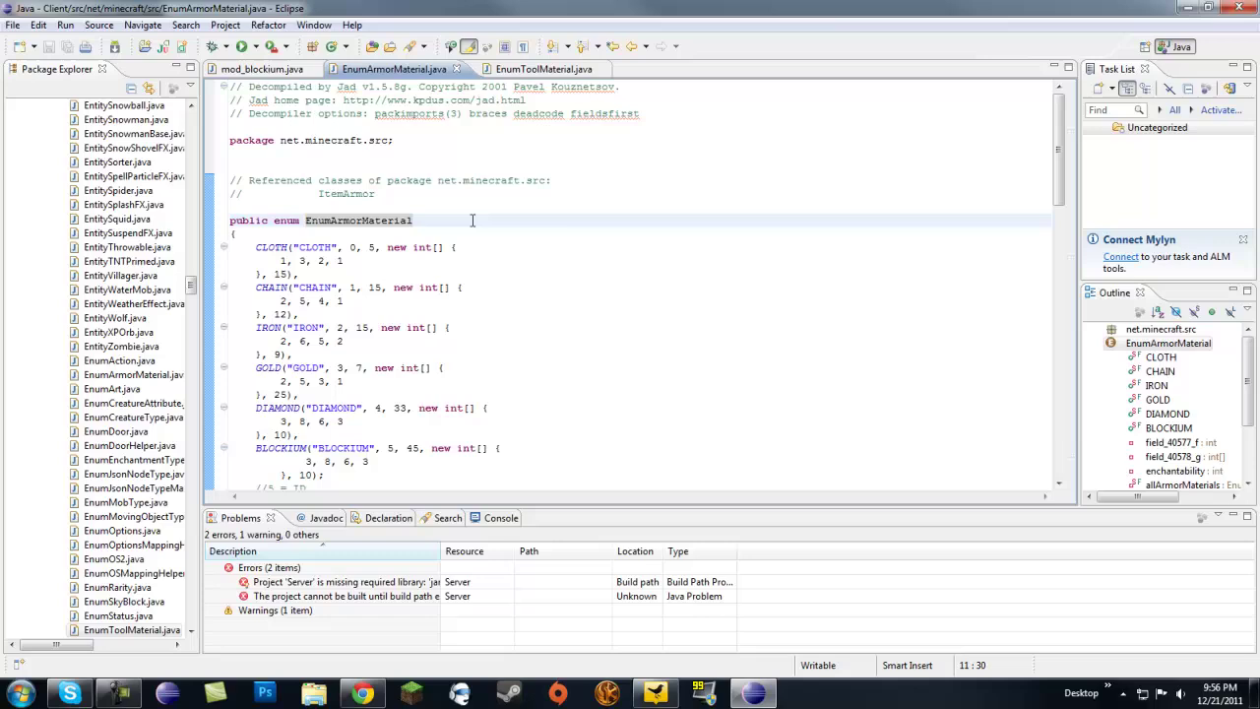
- Review the CLOTH, CHAIN and IRON armor entries in the enum
left_click(536, 250)
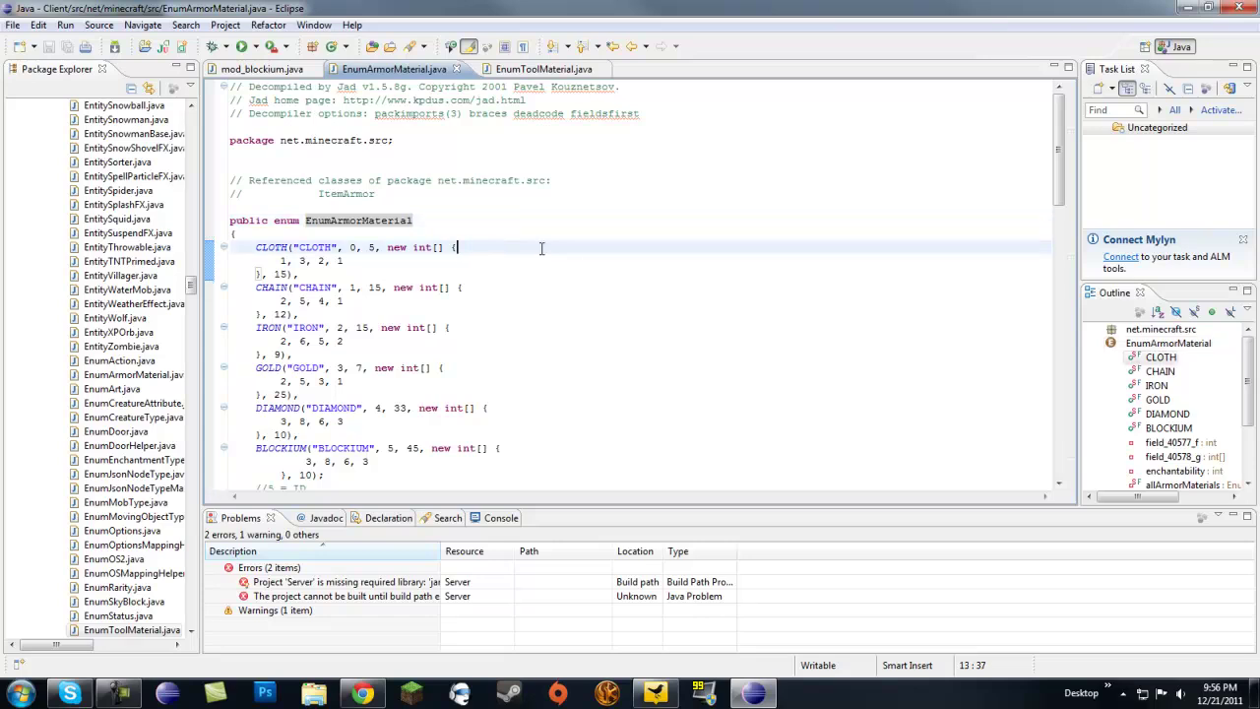
left_click(590, 259)
left_click(492, 209)
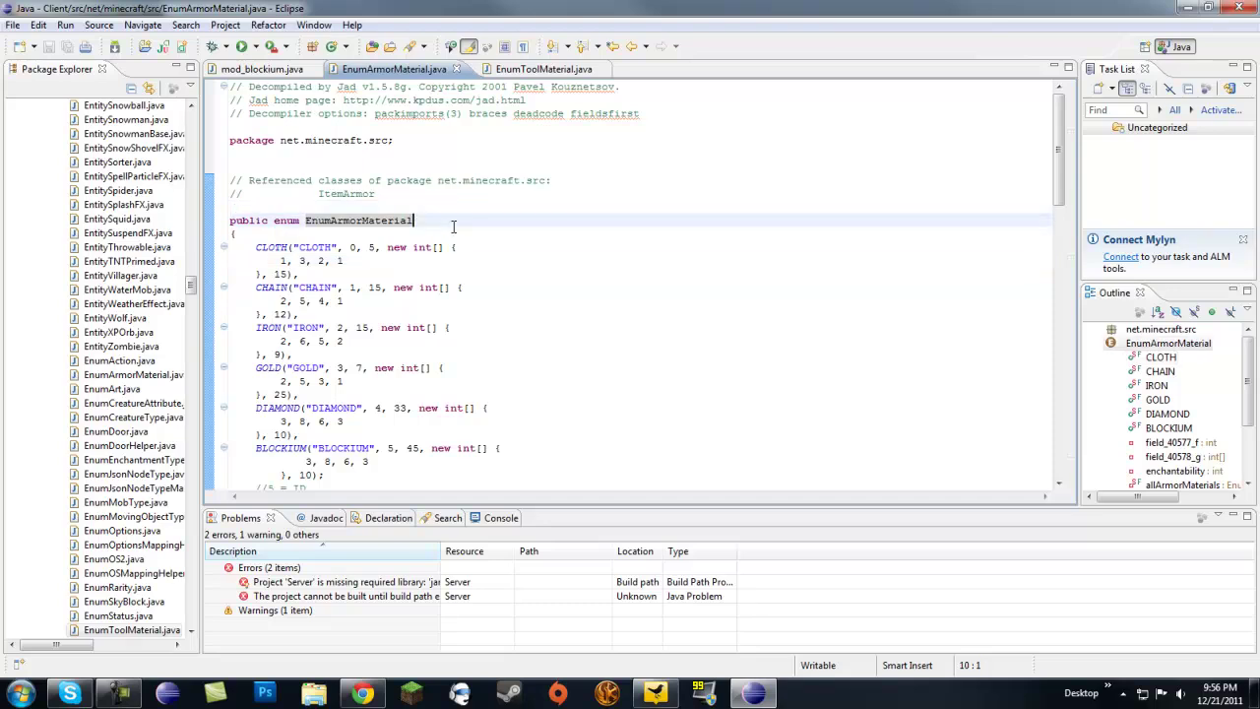
left_click(414, 297)
scroll(413, 297, "down", 7)
scroll(430, 288, "up", 8)
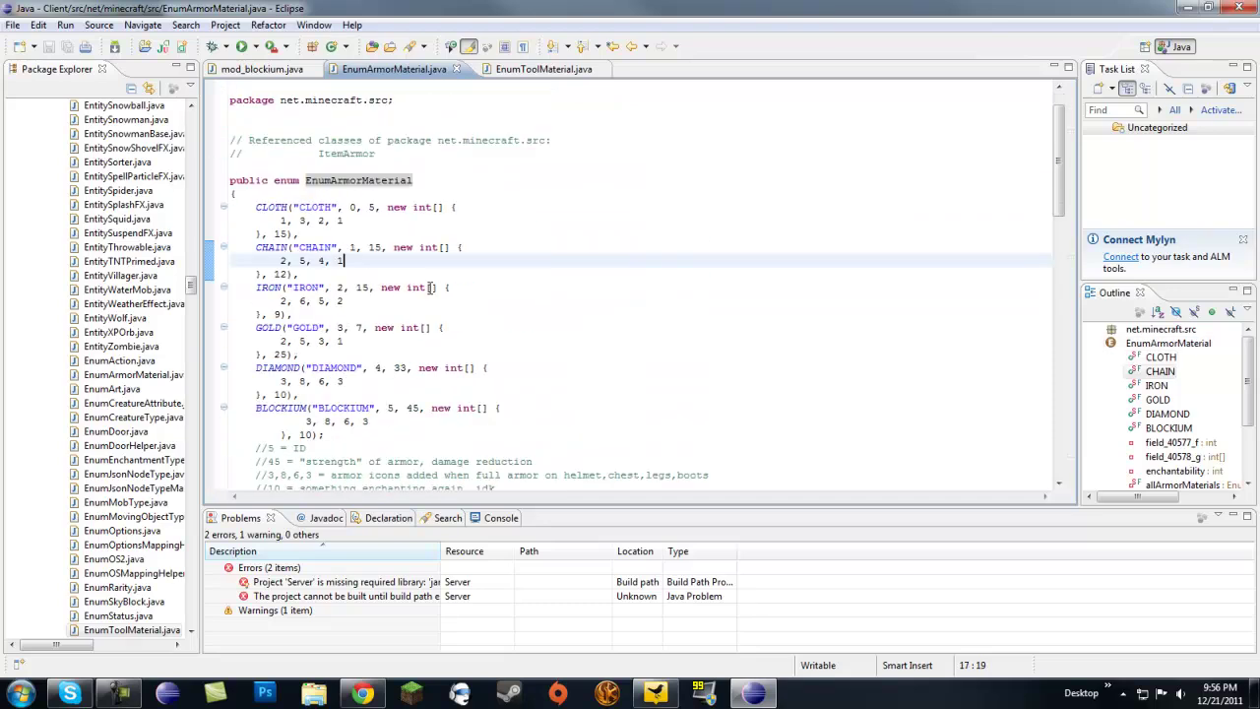
scroll(430, 287, "down", 10)
scroll(431, 287, "down", 8)
scroll(430, 287, "up", 6)
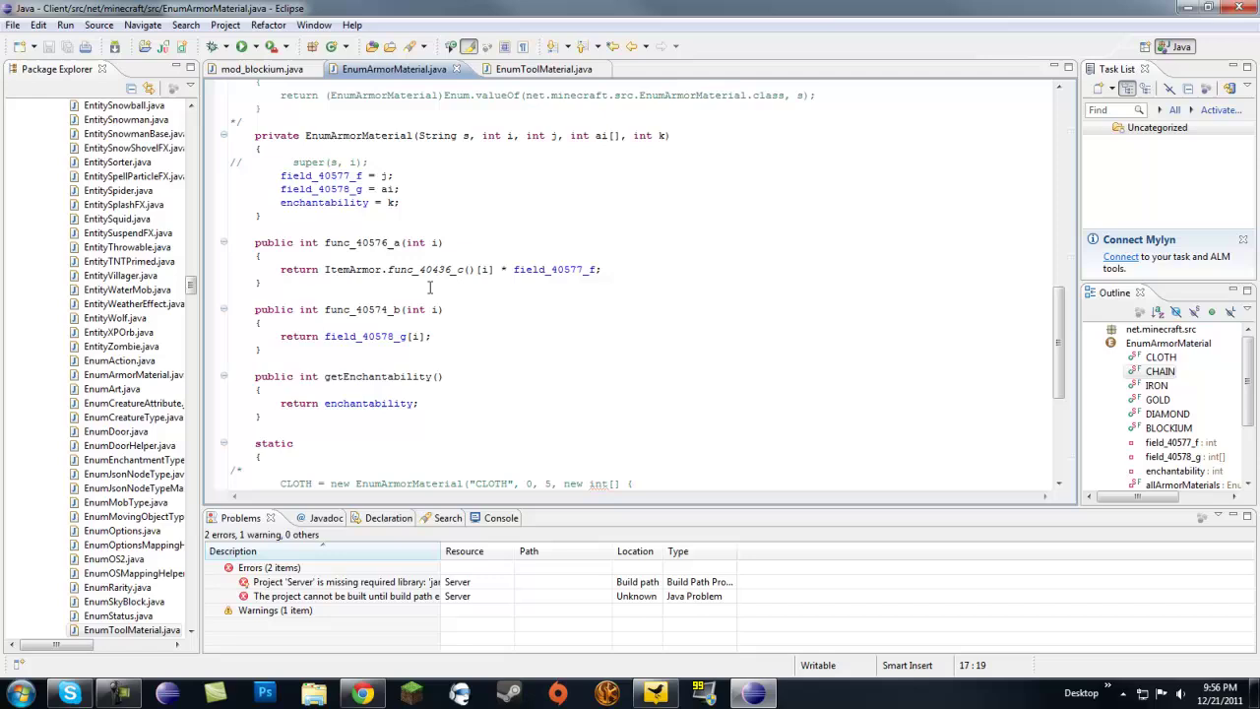
scroll(431, 288, "up", 6)
scroll(430, 287, "up", 1)
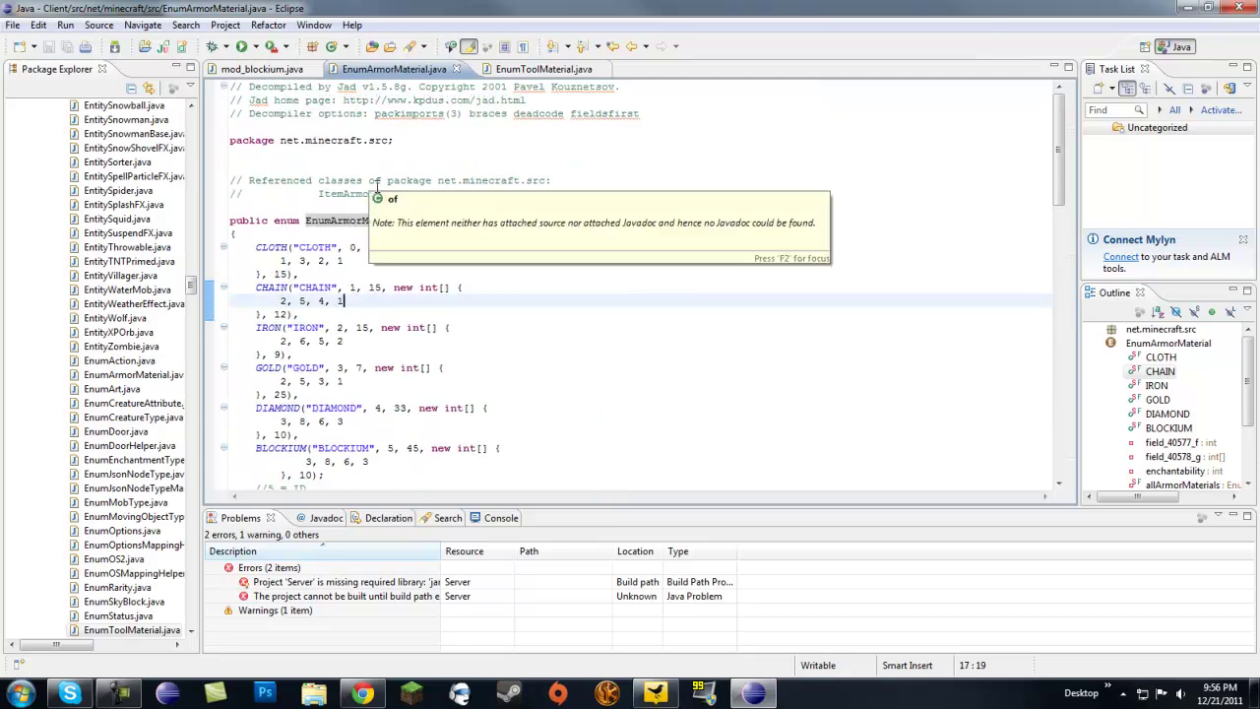
left_click(404, 315)
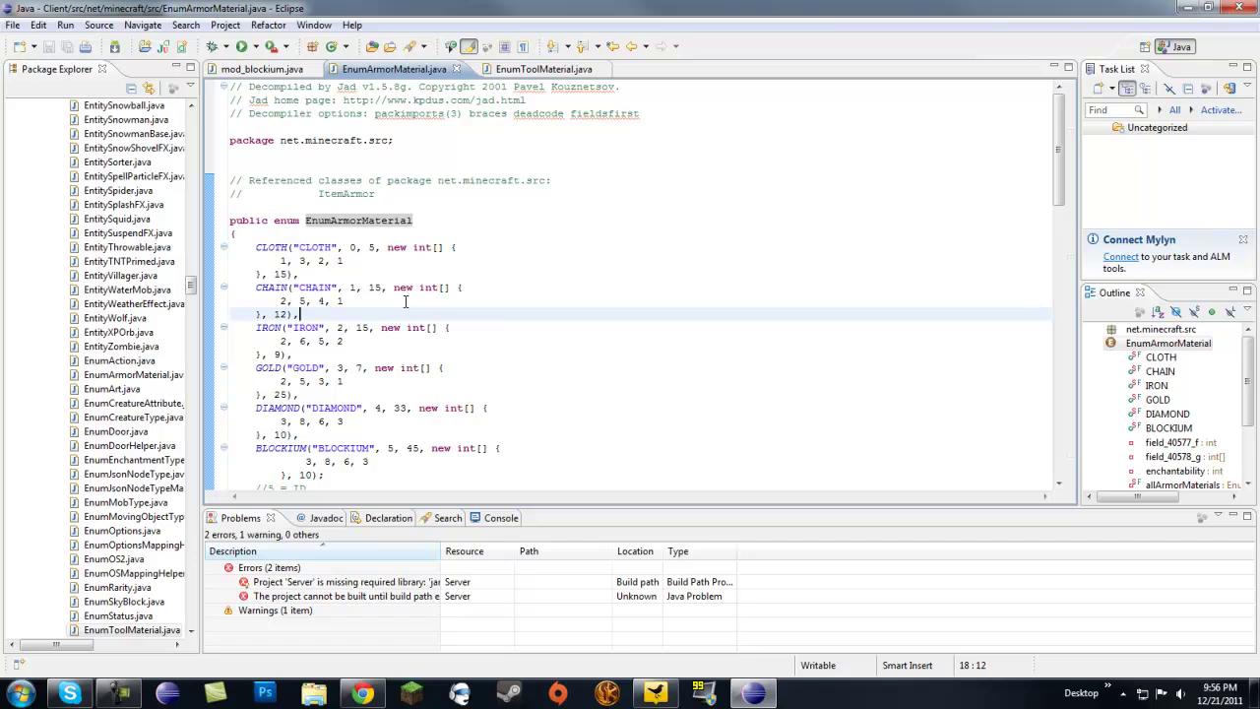
left_click(615, 328)
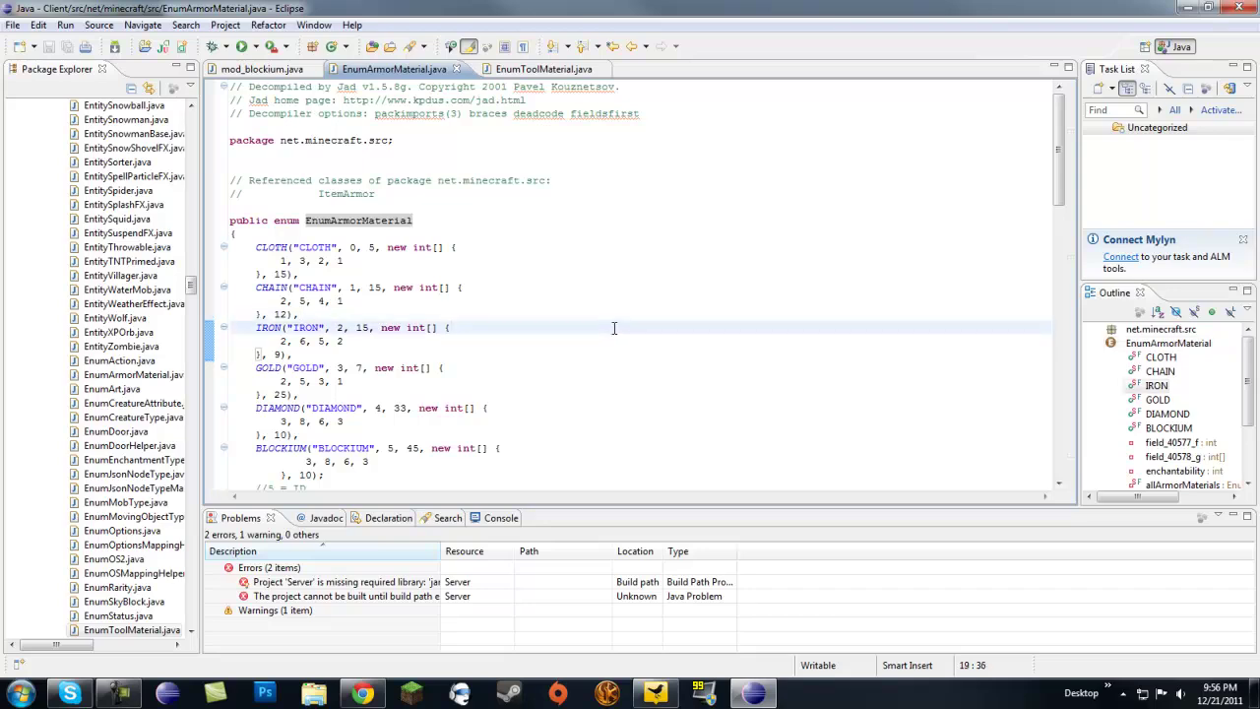
scroll(518, 326, "down", 5)
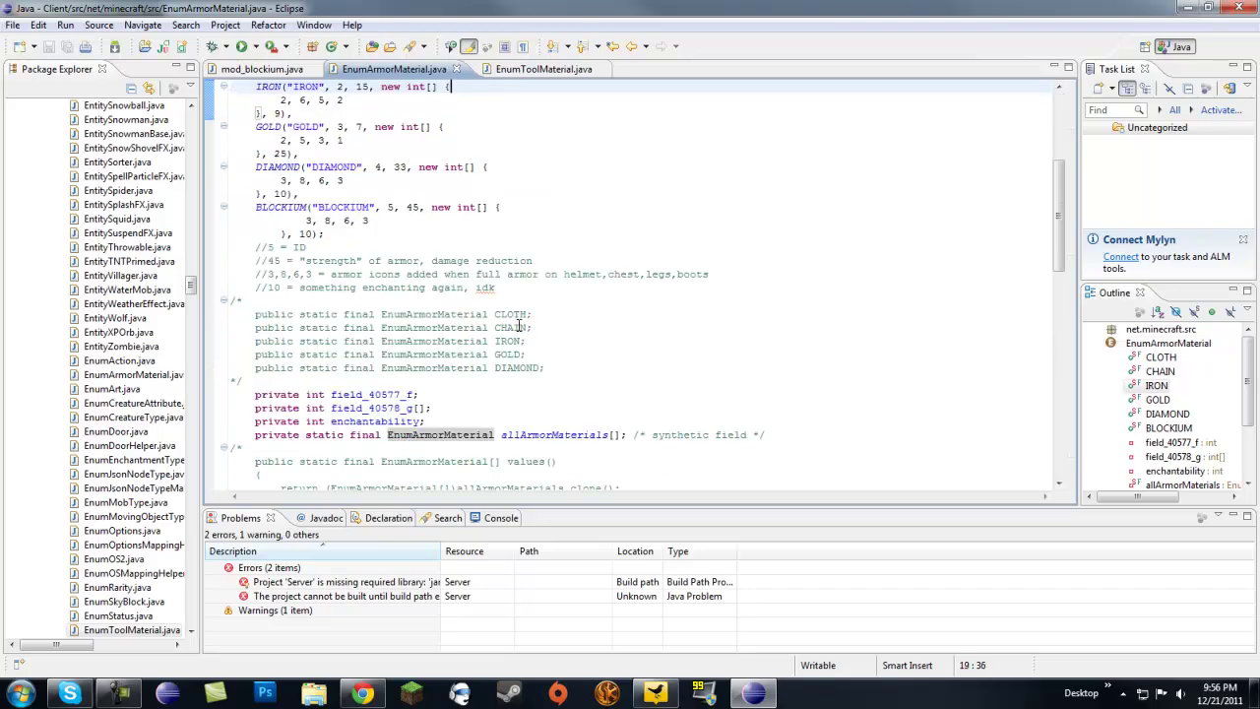
scroll(519, 326, "down", 5)
scroll(518, 326, "up", 5)
scroll(519, 326, "up", 5)
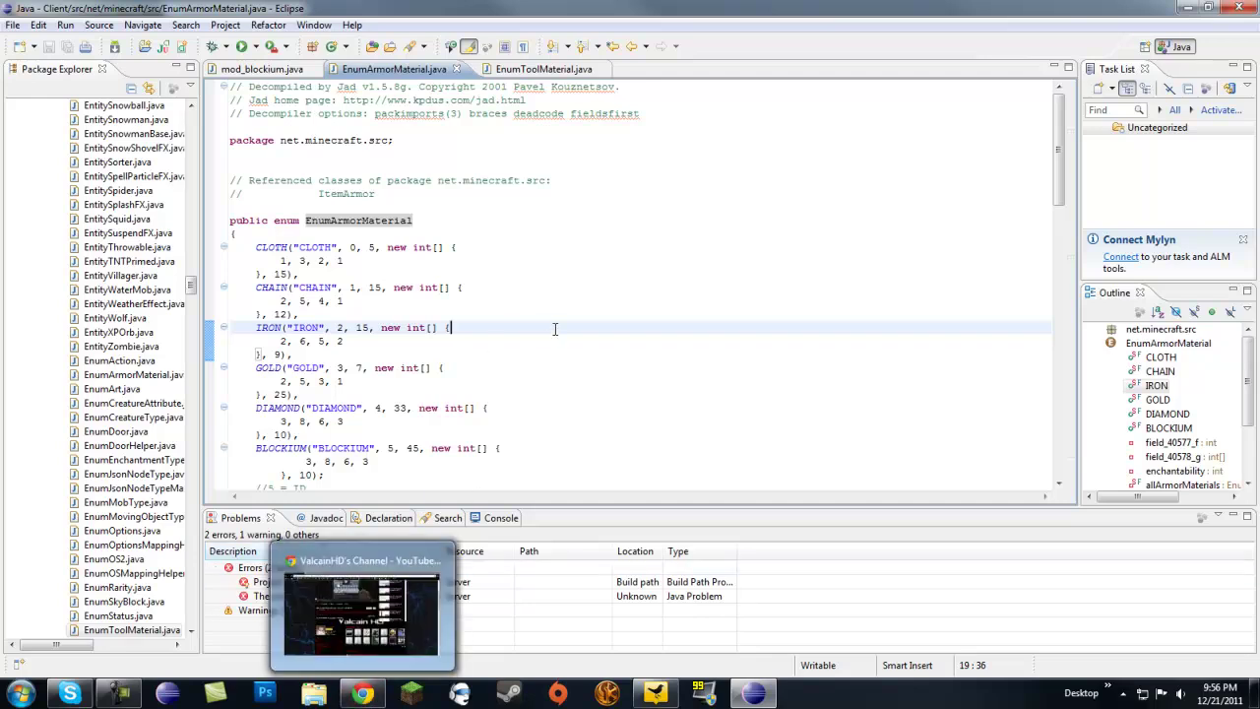
key("Up")
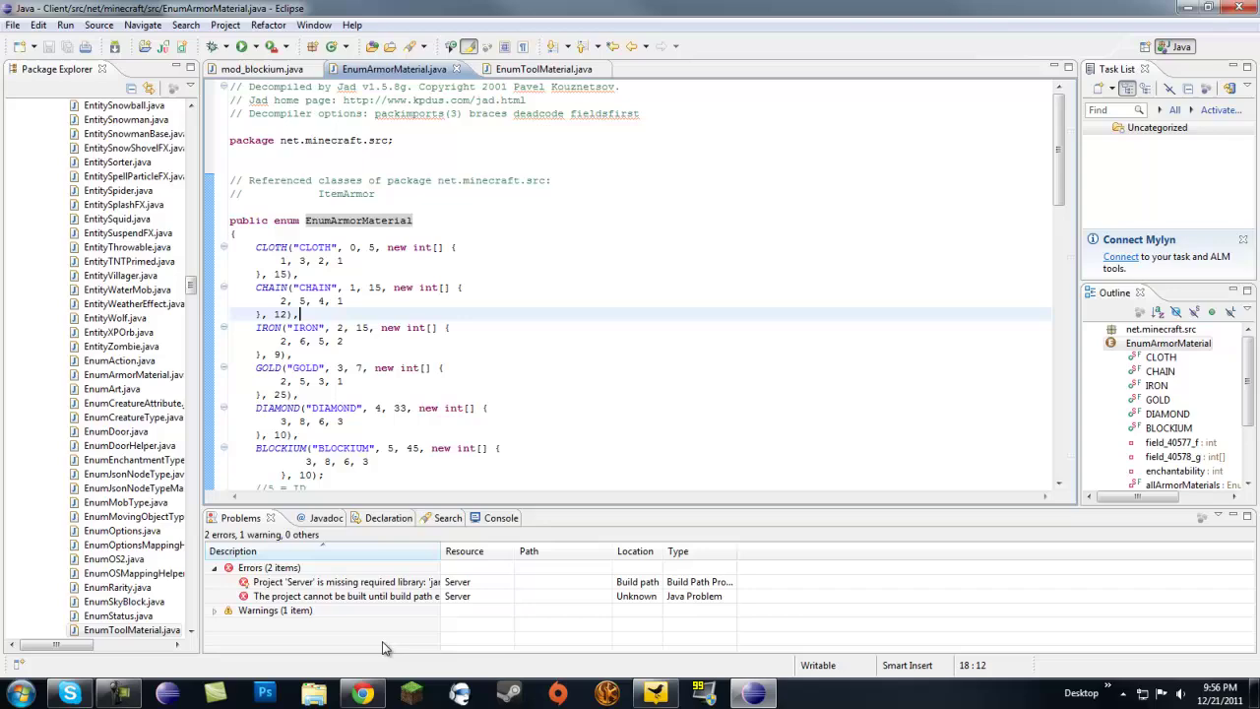
- Bring up the ValcainHD YouTube channel in Chrome to browse its Minecraft Modding uploads
left_click(362, 693)
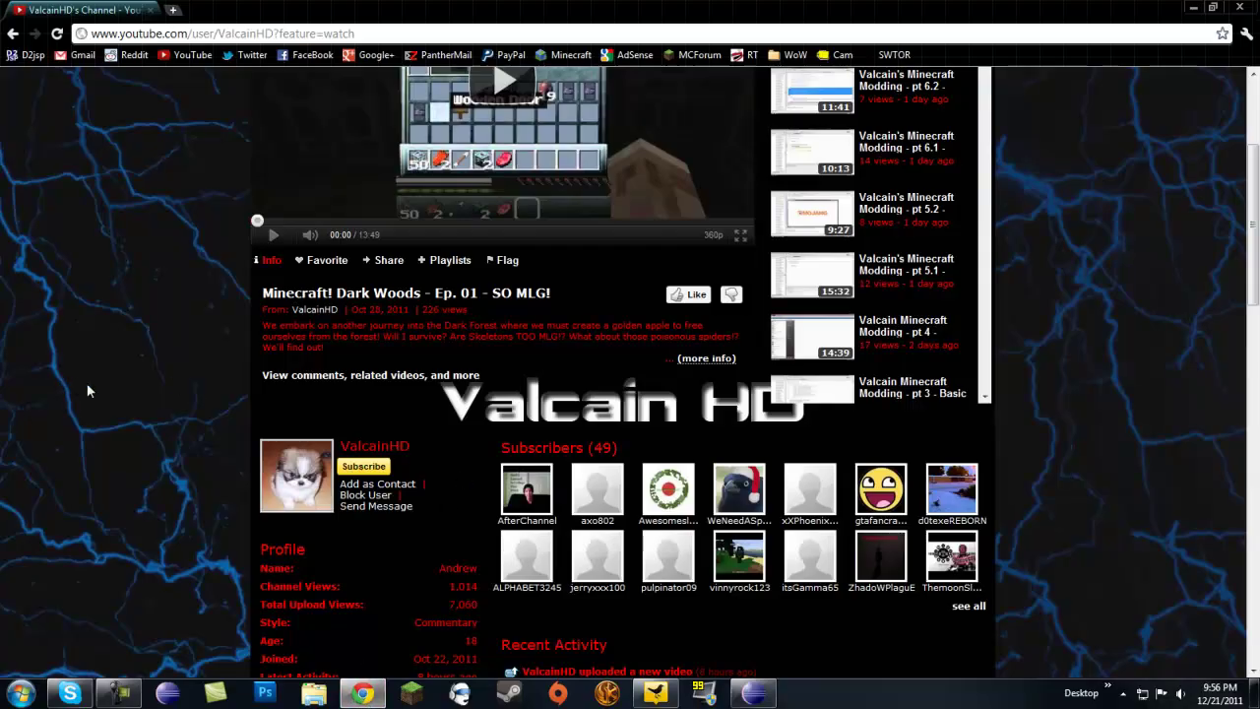
scroll(86, 383, "up", 5)
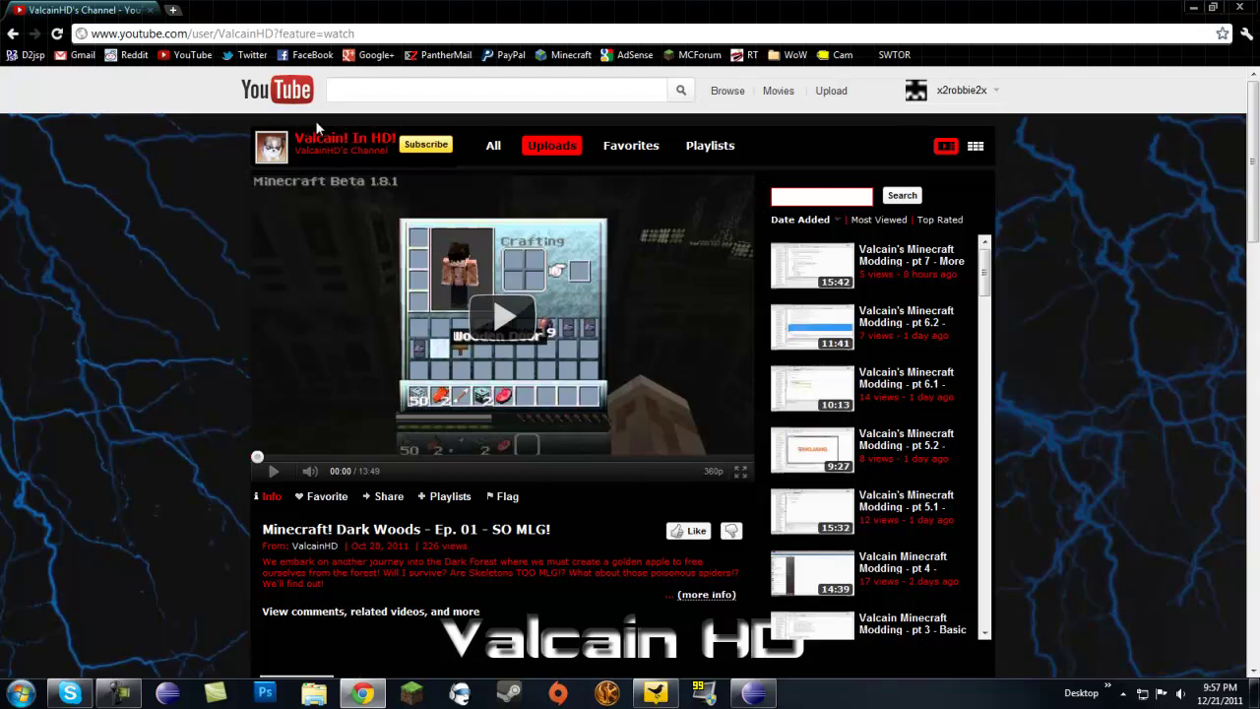
scroll(258, 161, "down", 3)
scroll(258, 160, "up", 3)
scroll(190, 224, "down", 3)
scroll(190, 224, "up", 3)
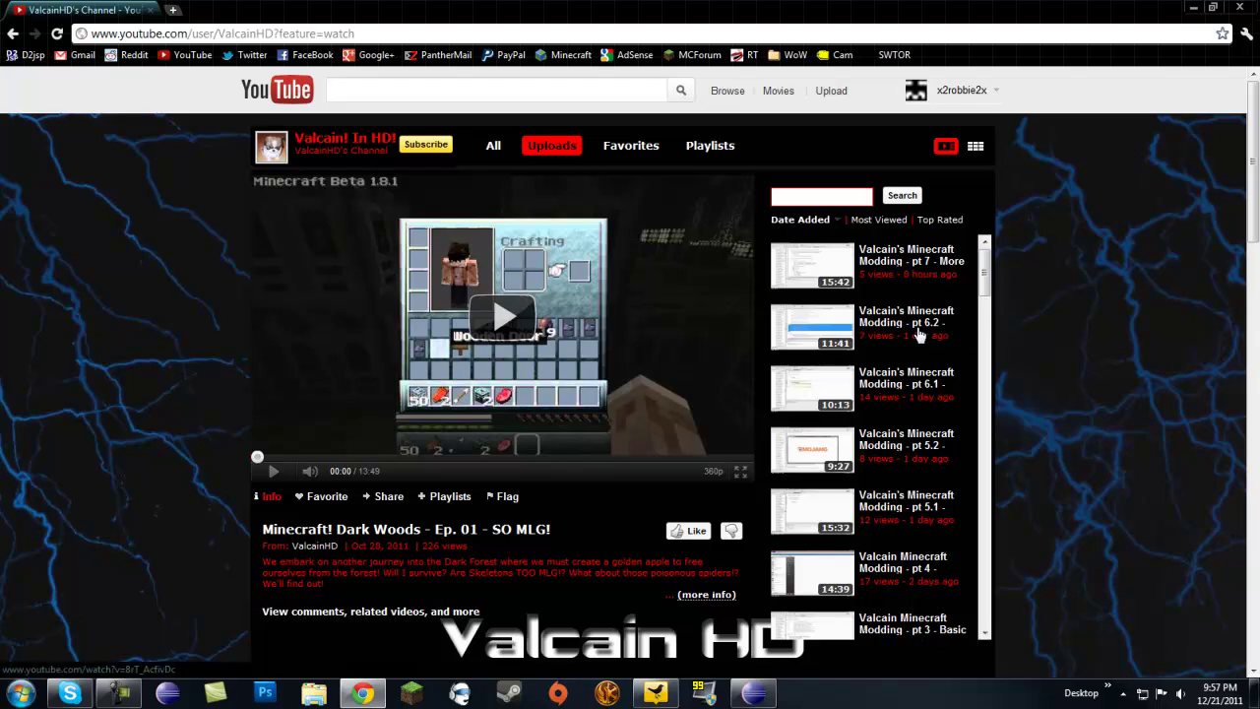
scroll(980, 295, "down", 1)
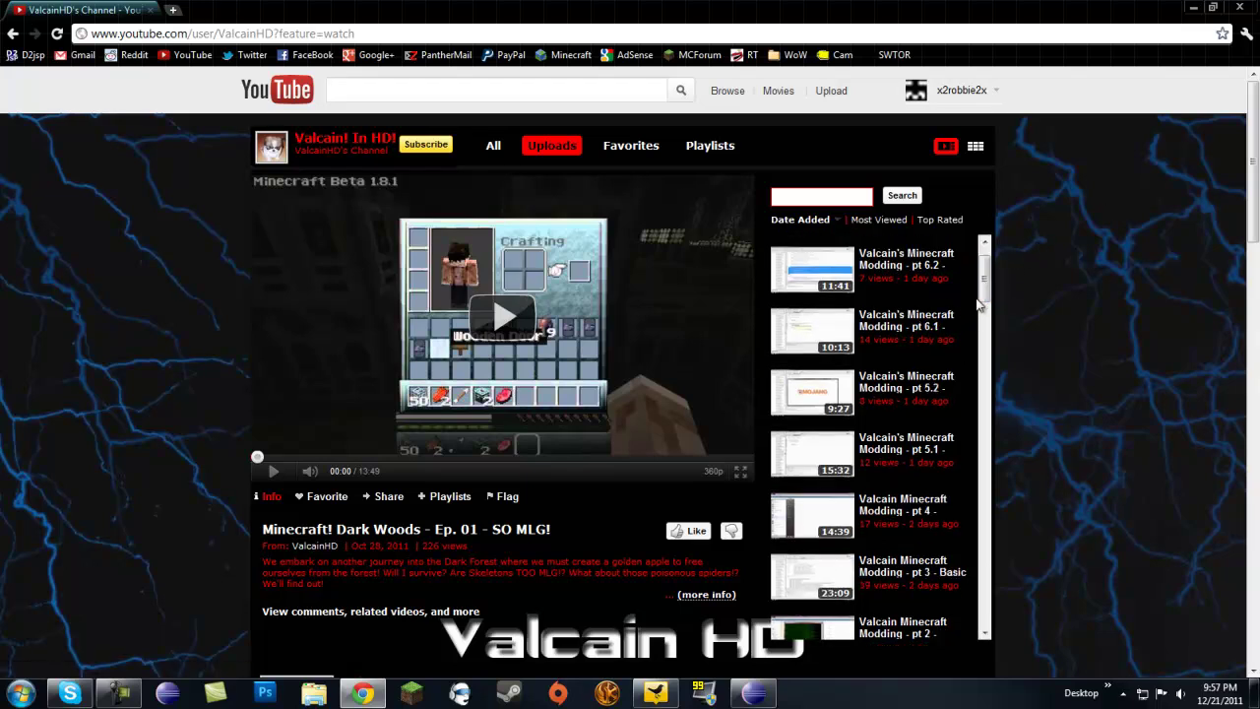
scroll(981, 305, "up", 1)
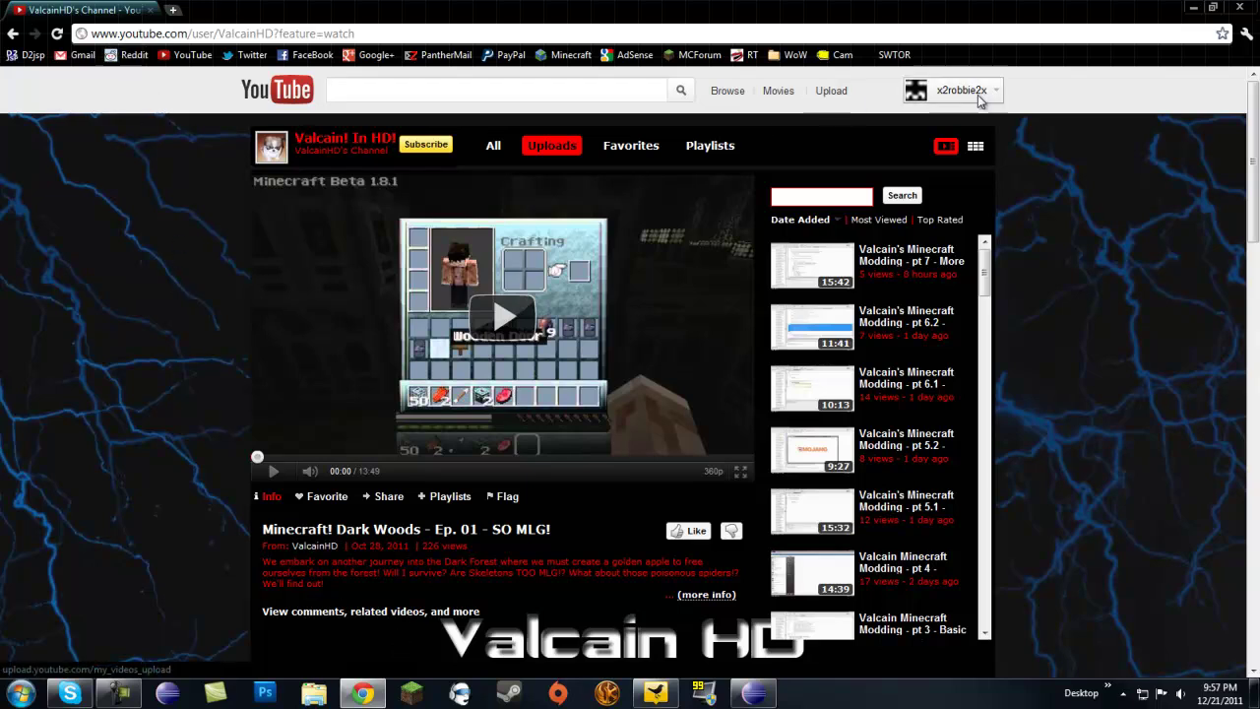
left_click(753, 692)
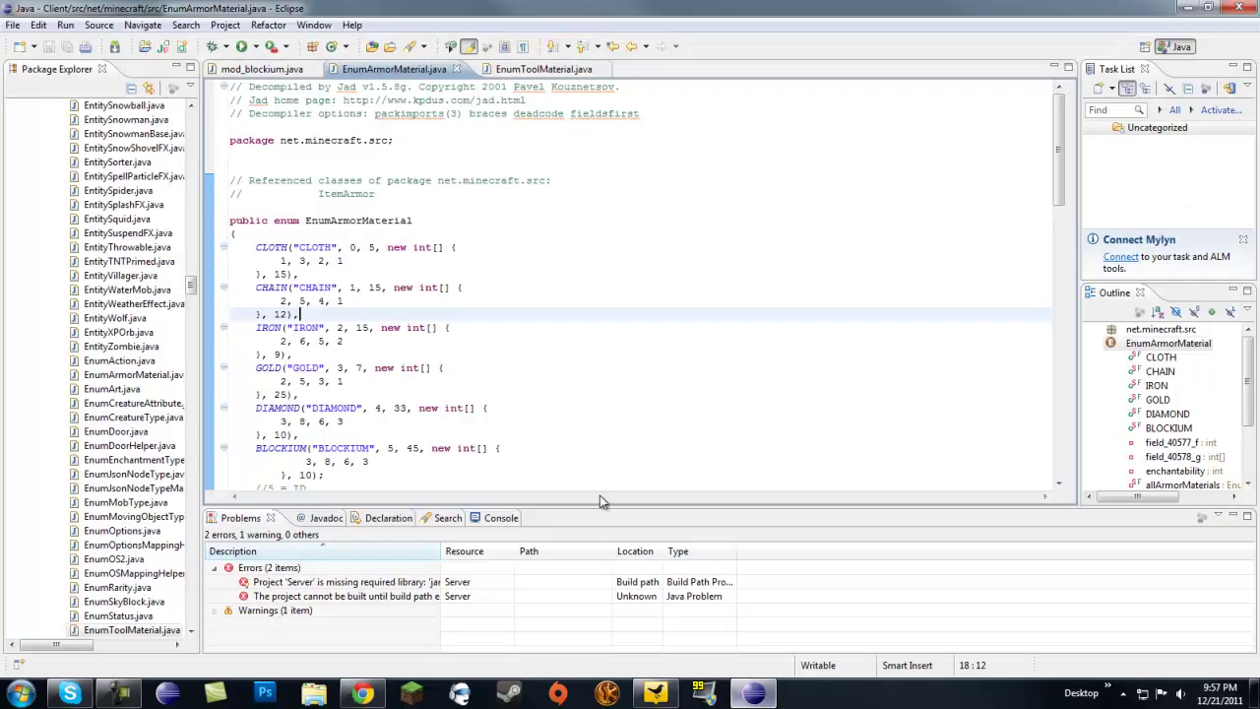
left_click(465, 288)
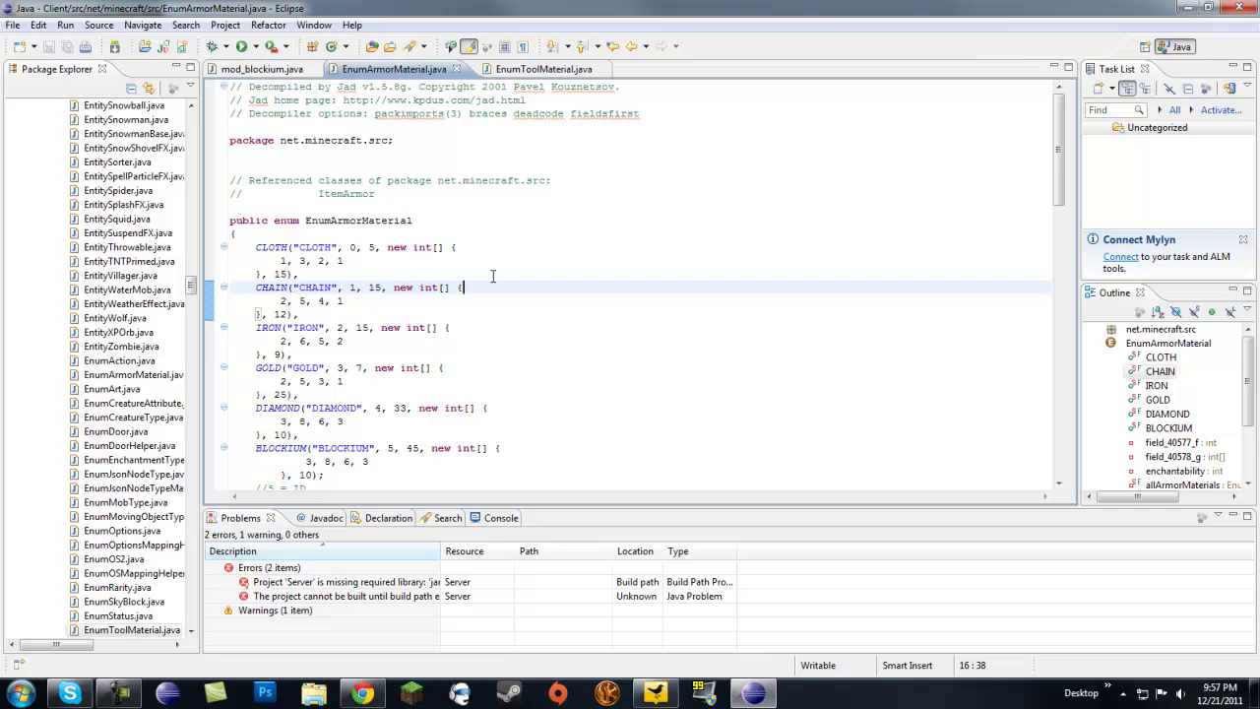
left_click(300, 274)
scroll(493, 276, "down", 4)
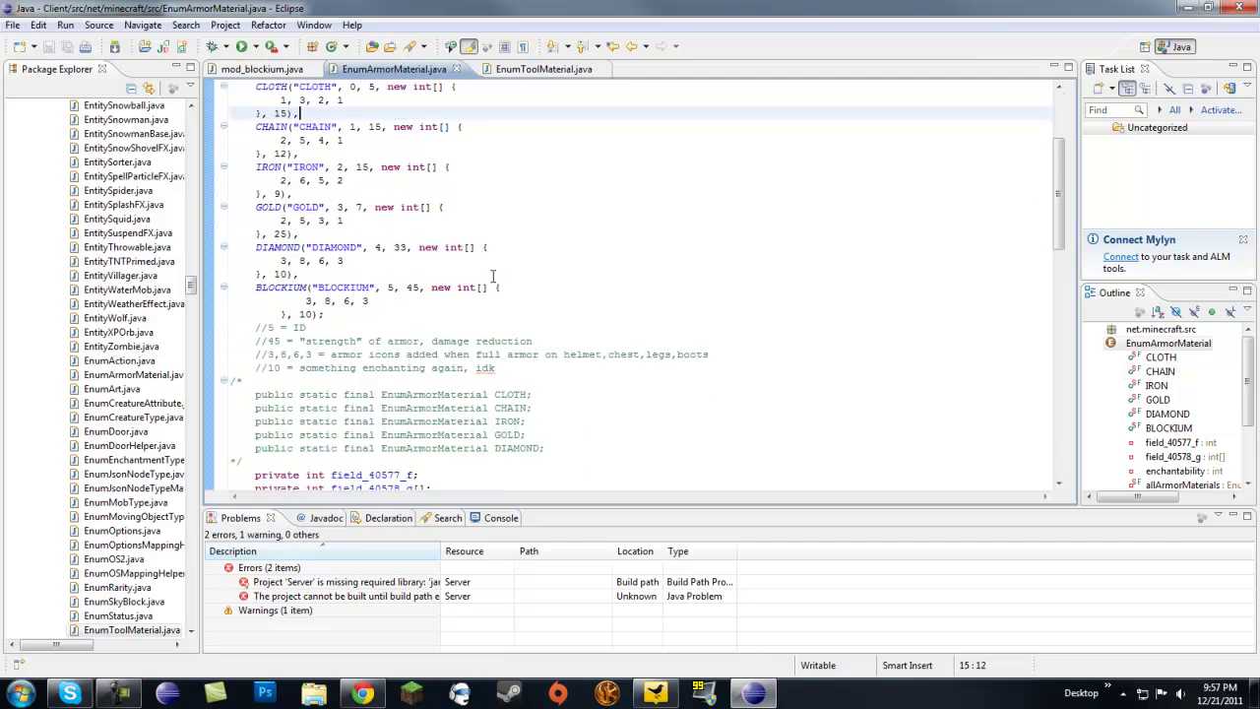
mouse_move(1058, 197)
left_mouse_down()
mouse_move(1058, 413)
mouse_move(1058, 271)
left_mouse_up()
left_click(827, 344)
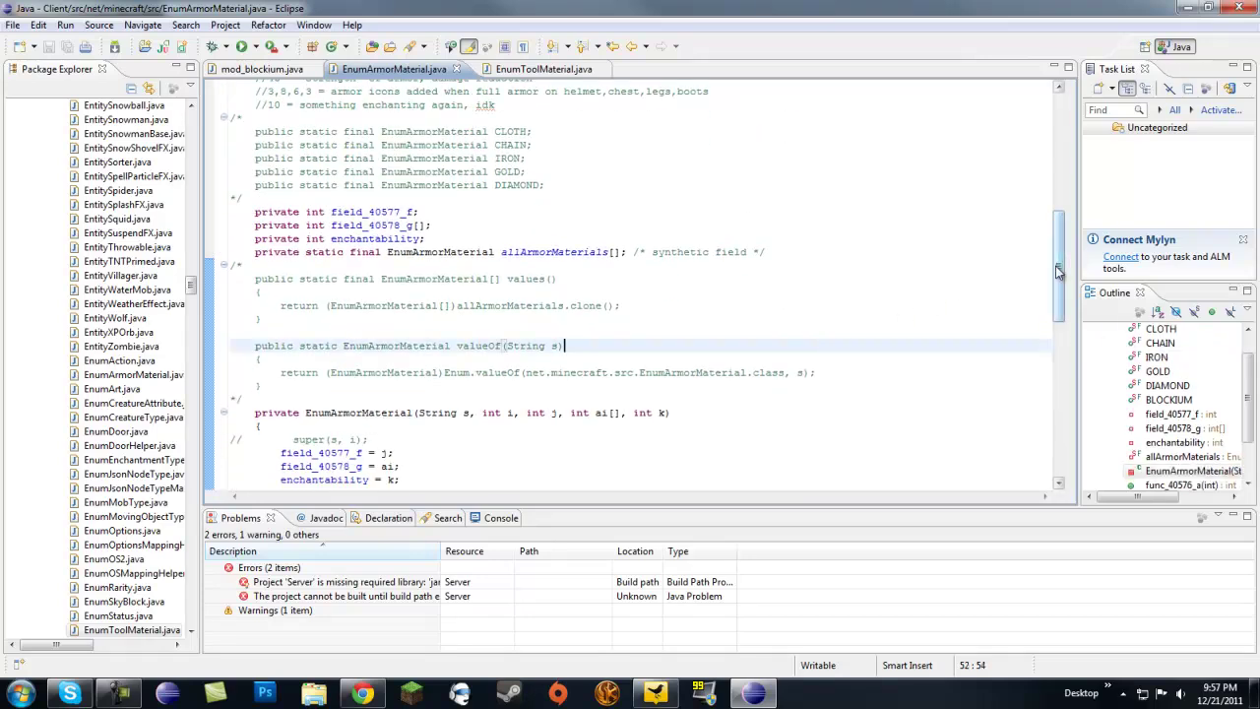
scroll(1058, 268, "down", 1)
left_click(925, 272)
left_click(758, 258)
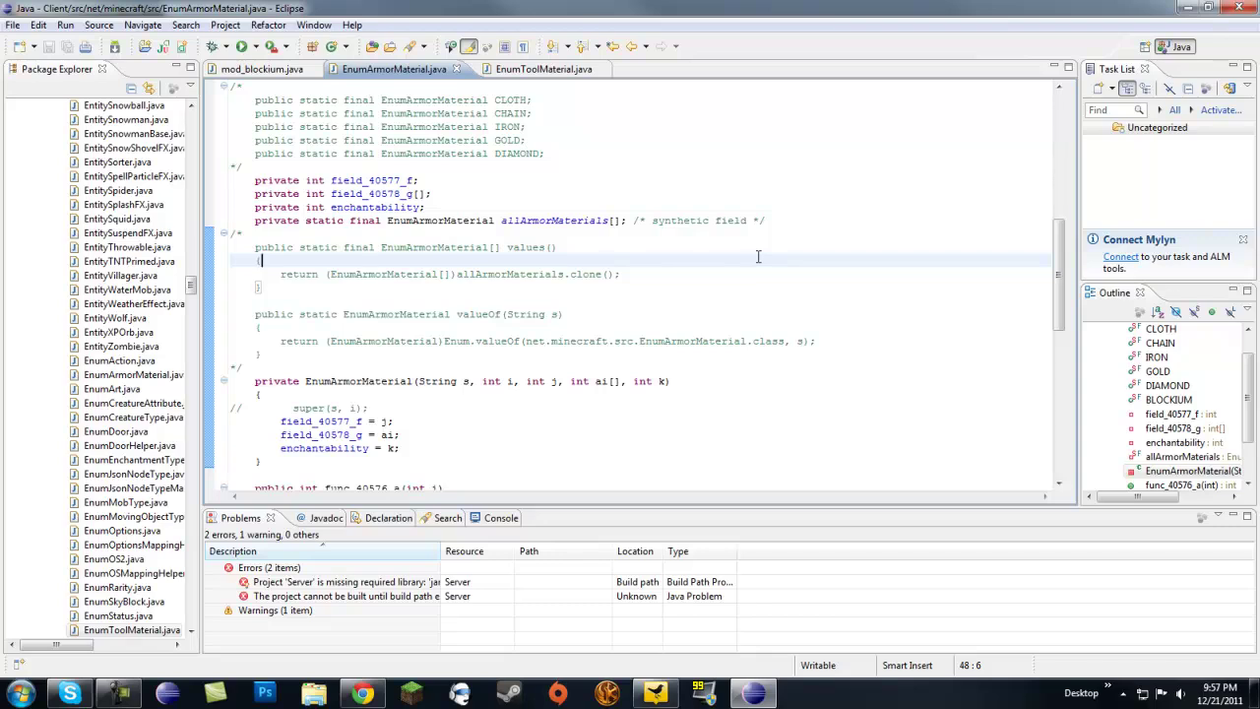
mouse_move(1058, 268)
left_mouse_down()
mouse_move(1055, 131)
mouse_move(1060, 288)
left_mouse_up()
left_click(843, 295)
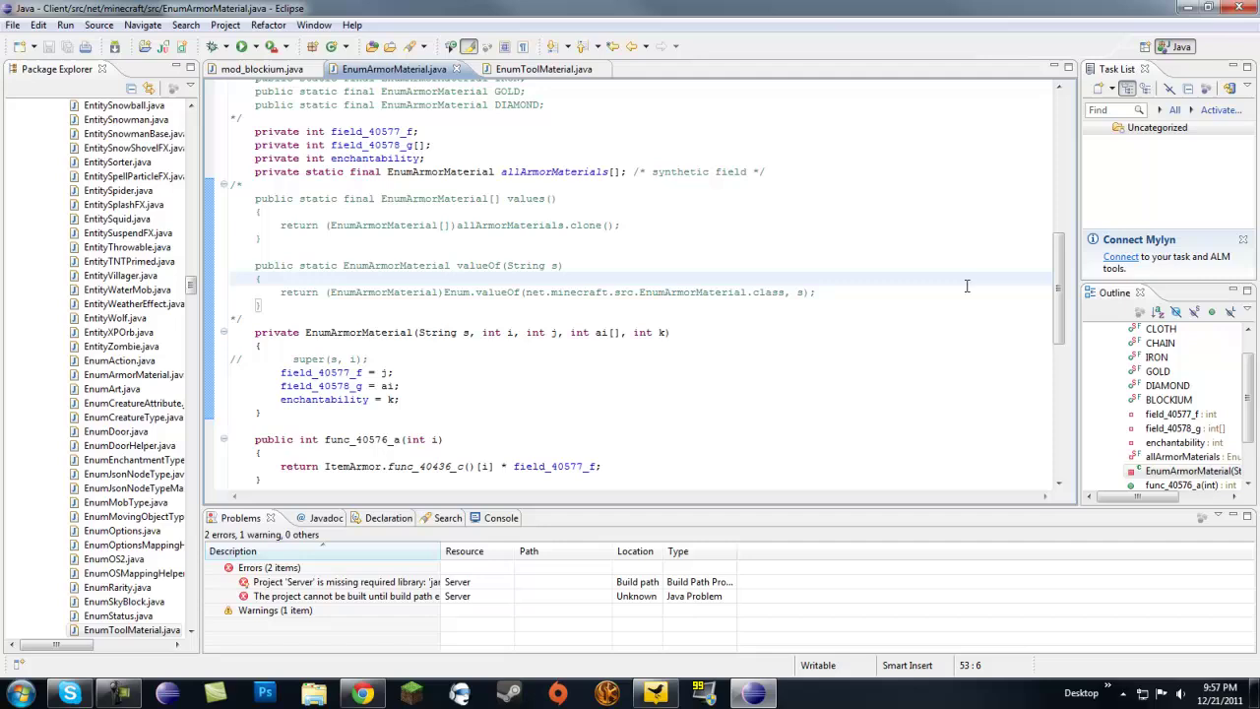
left_click(482, 300)
scroll(525, 295, "up", 8)
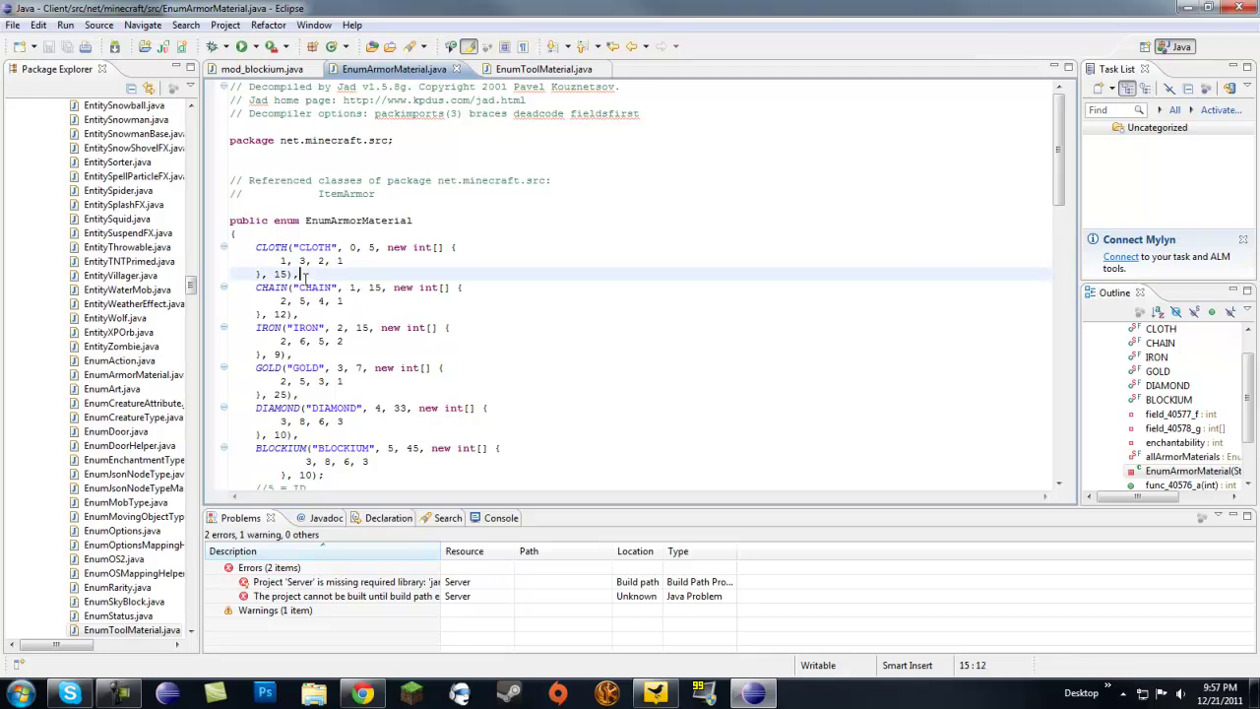
left_click(349, 274)
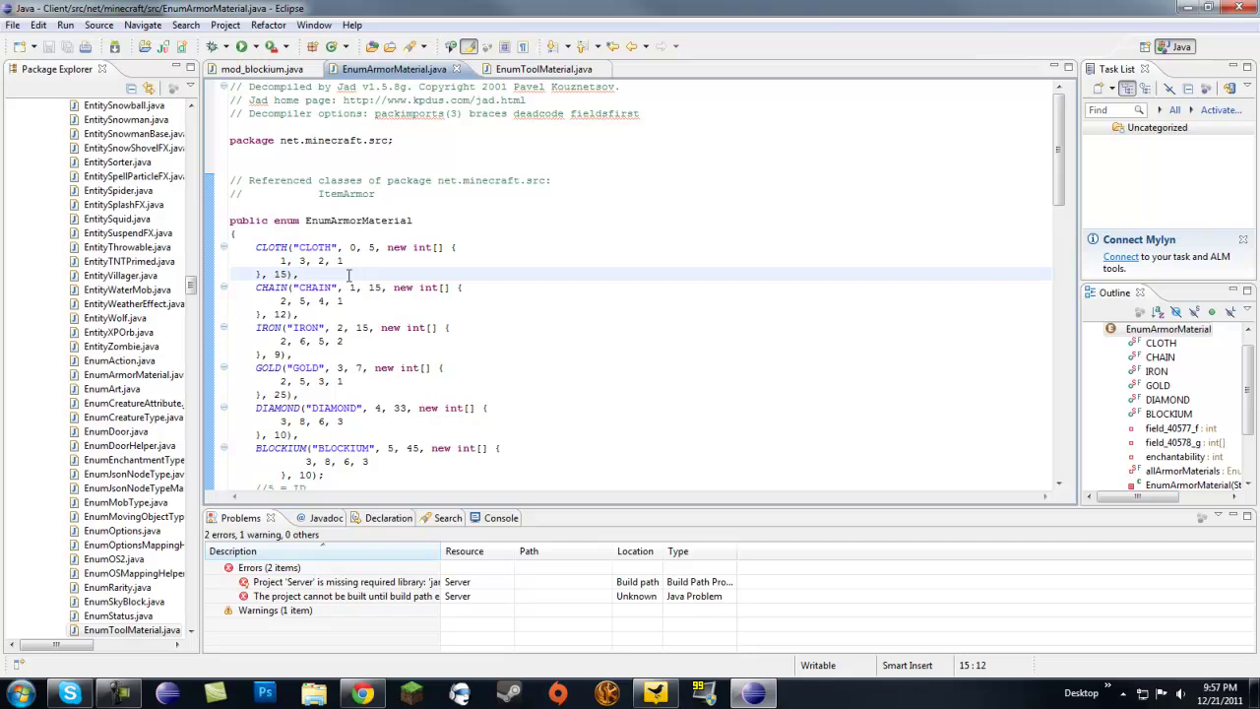
mouse_move(1059, 147)
left_mouse_down()
mouse_move(1028, 279)
mouse_move(1058, 99)
left_mouse_up()
left_click(448, 421)
left_click(448, 315)
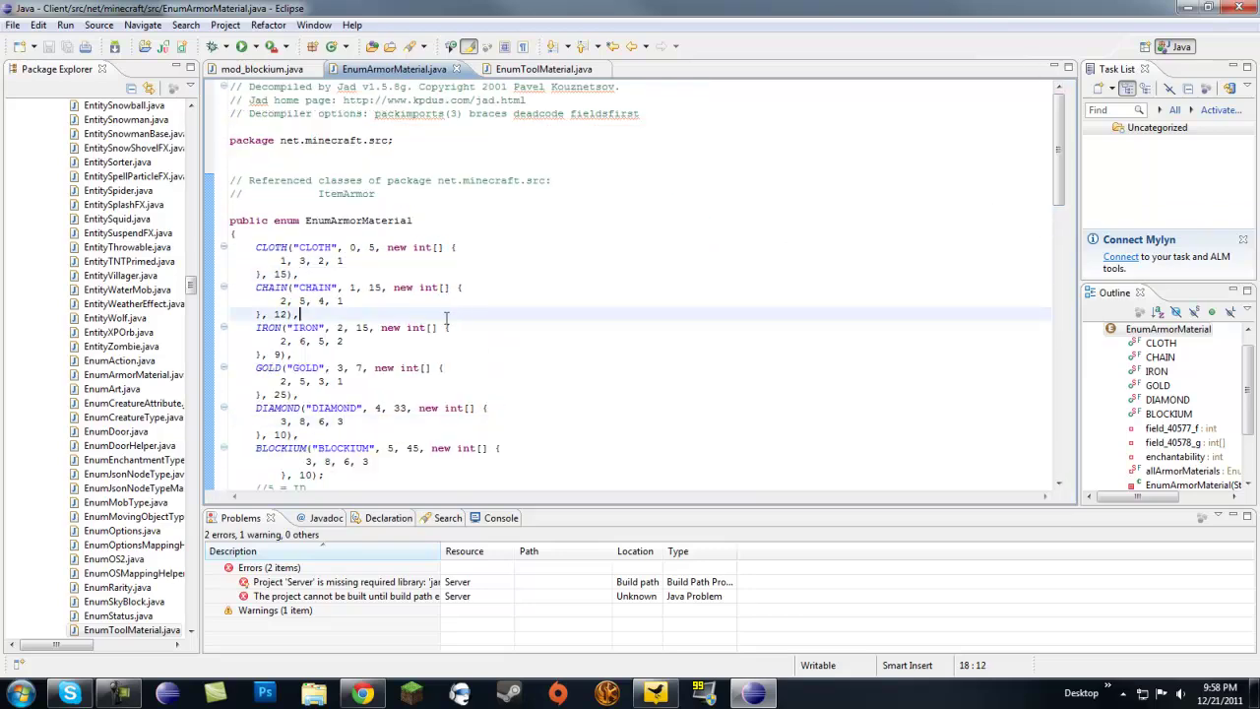
left_click(345, 340)
left_click(411, 356)
left_click(412, 327)
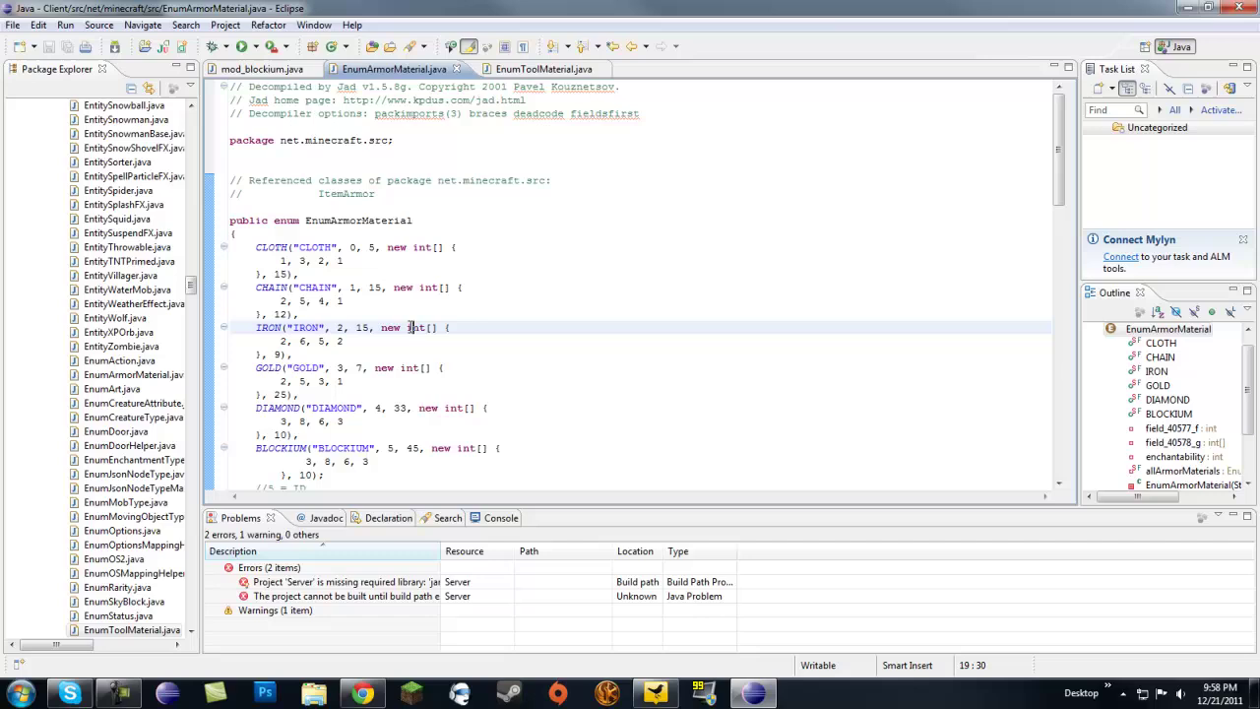
left_click(417, 340)
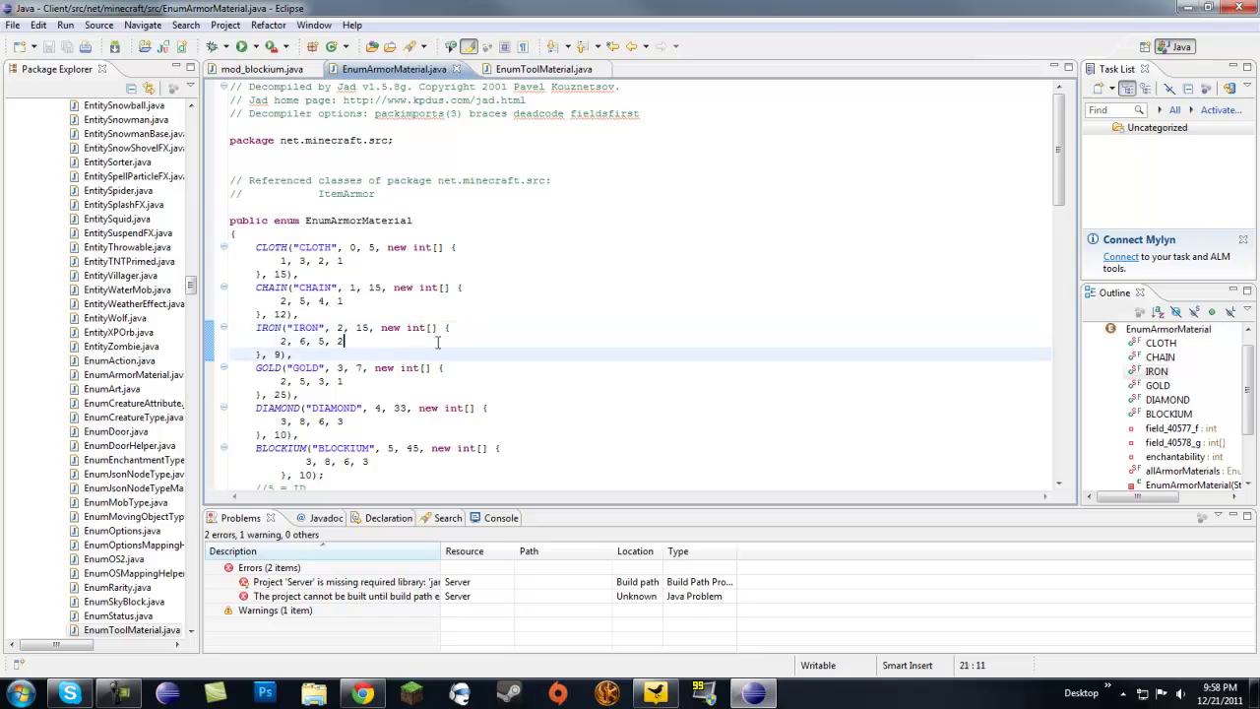
left_click(438, 341)
left_click(430, 357)
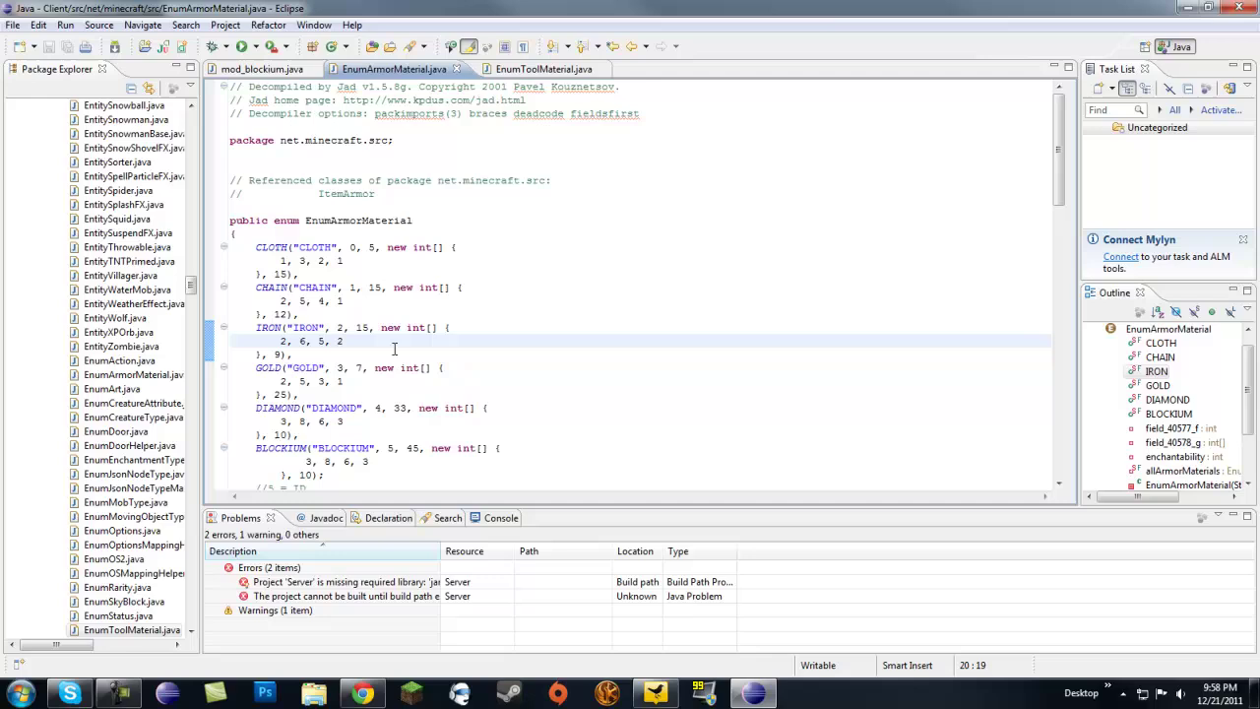
left_click(392, 355)
left_click(381, 340)
left_click(623, 254)
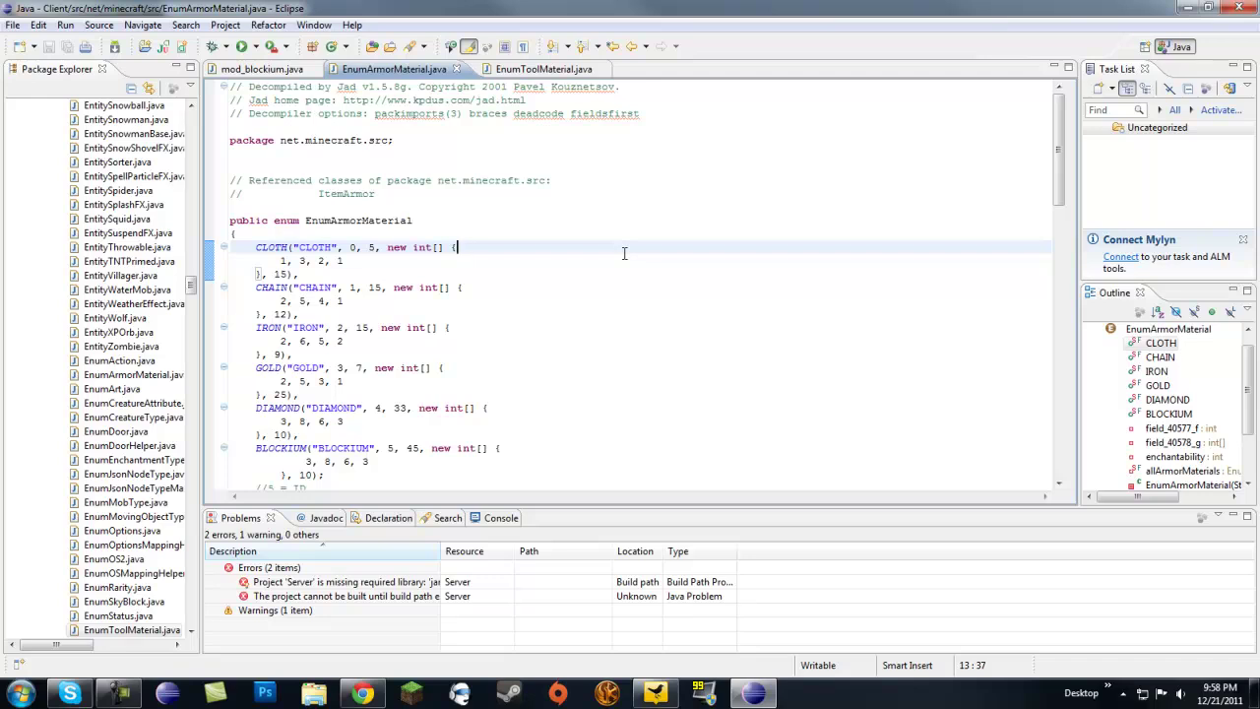
left_click(423, 239)
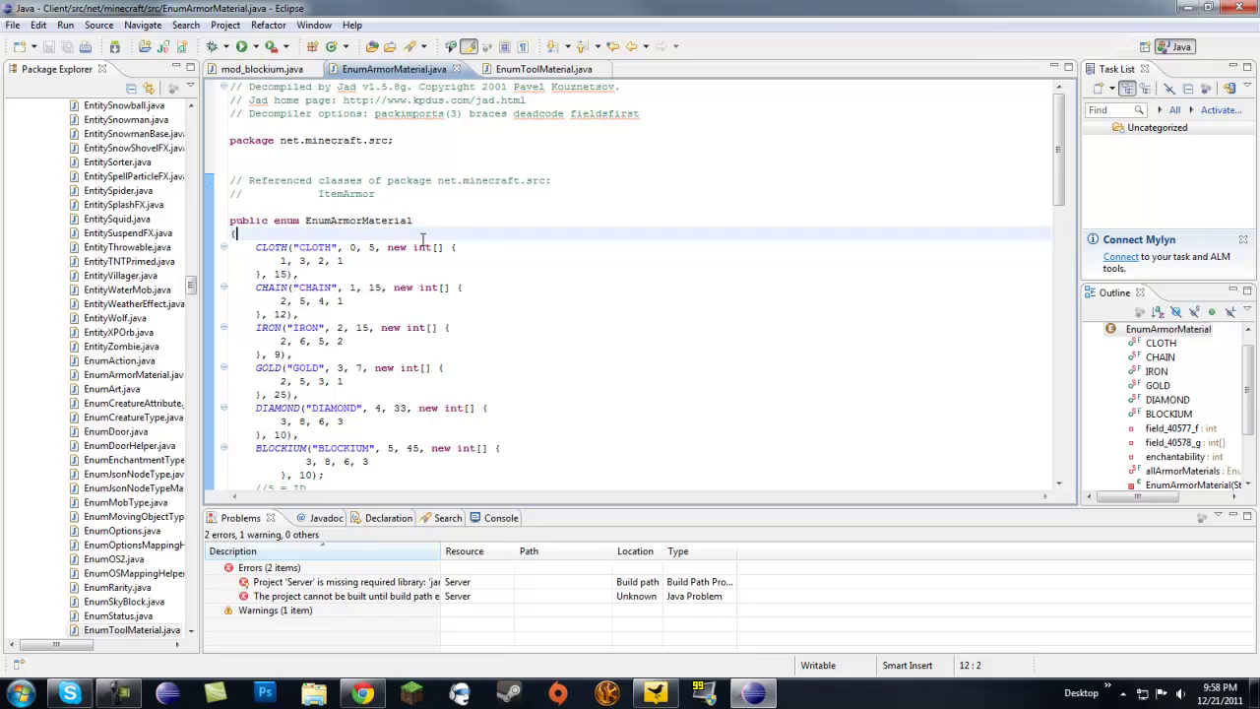
left_click(547, 278)
left_click(559, 259)
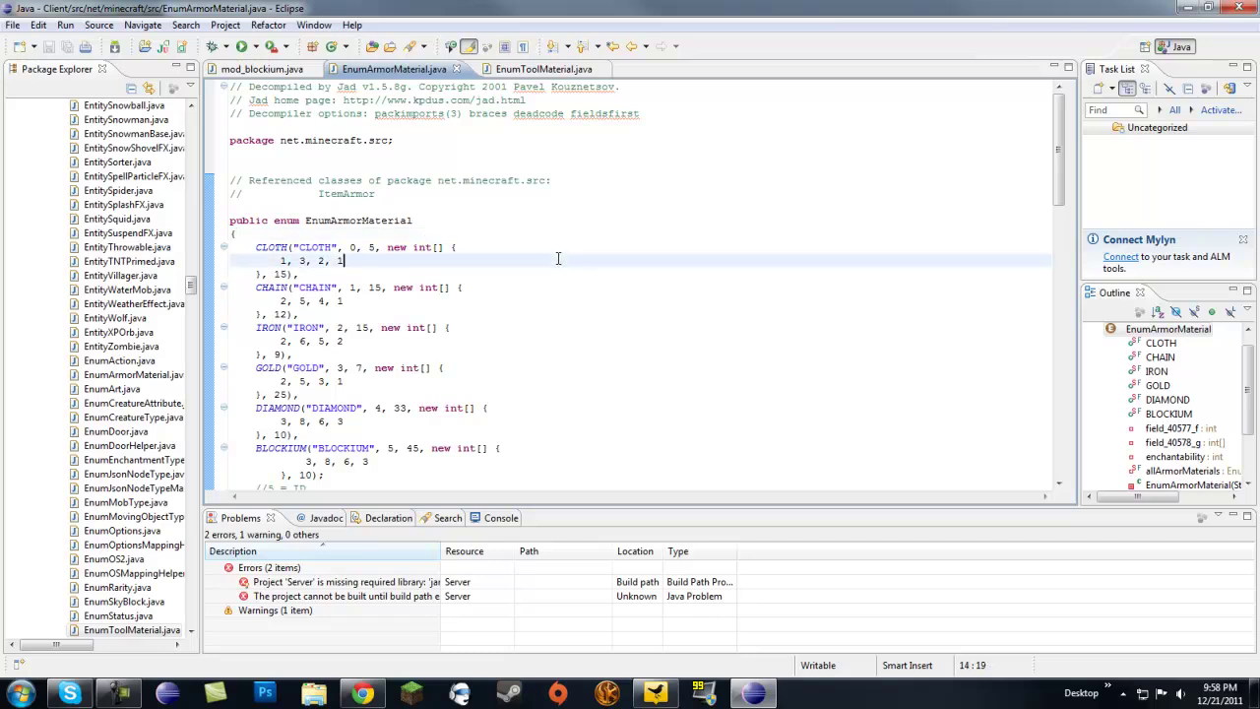
left_click(541, 280)
left_click(559, 250)
left_click(546, 275)
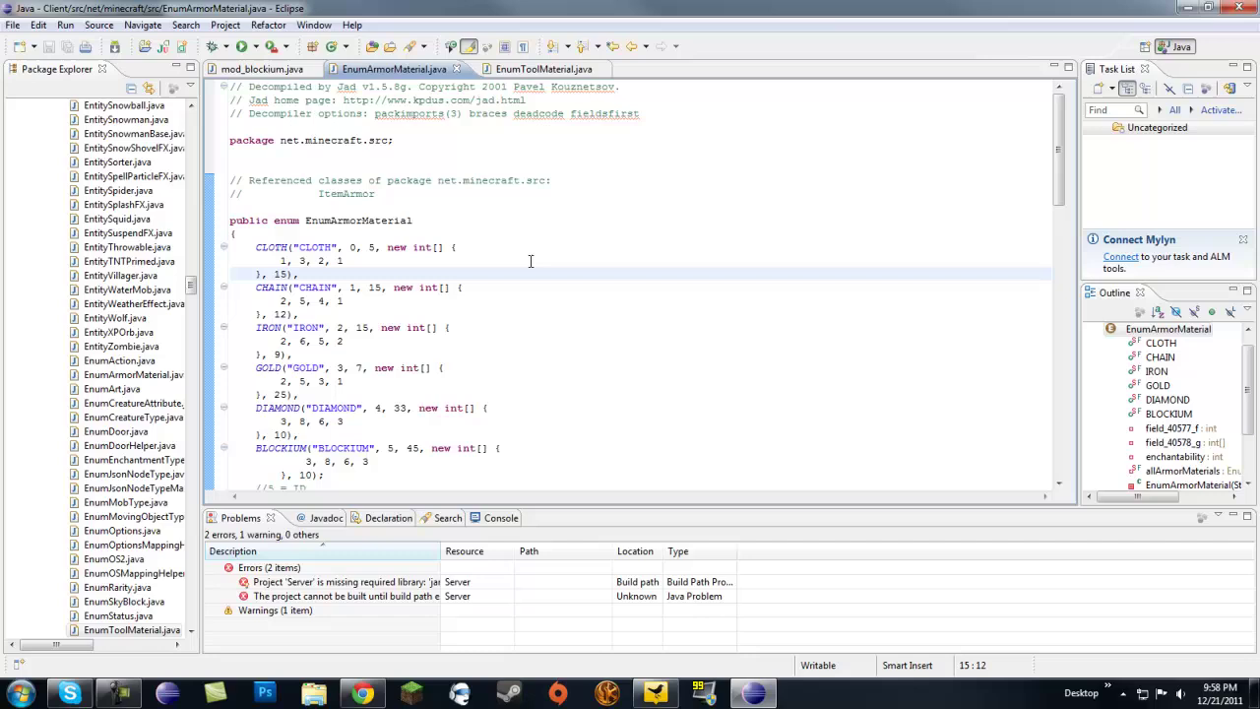
left_click(526, 264)
left_click(547, 246)
left_click(520, 263)
key("Up")
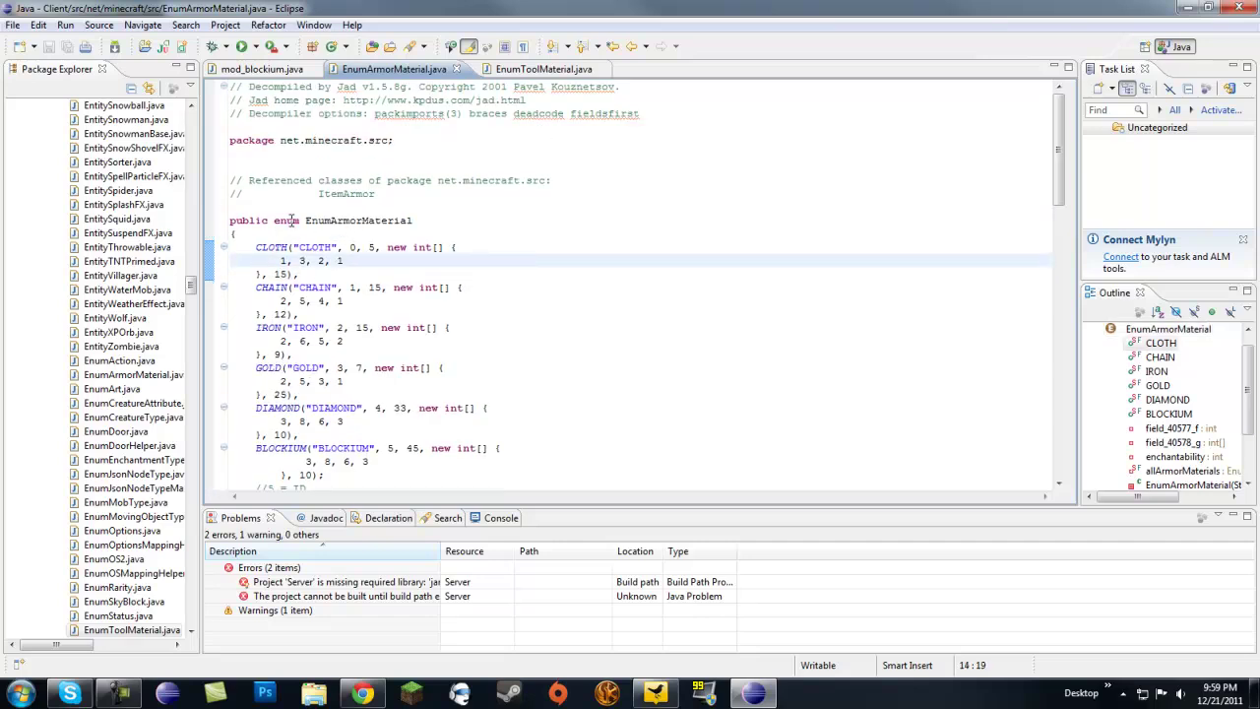
double_click(354, 219)
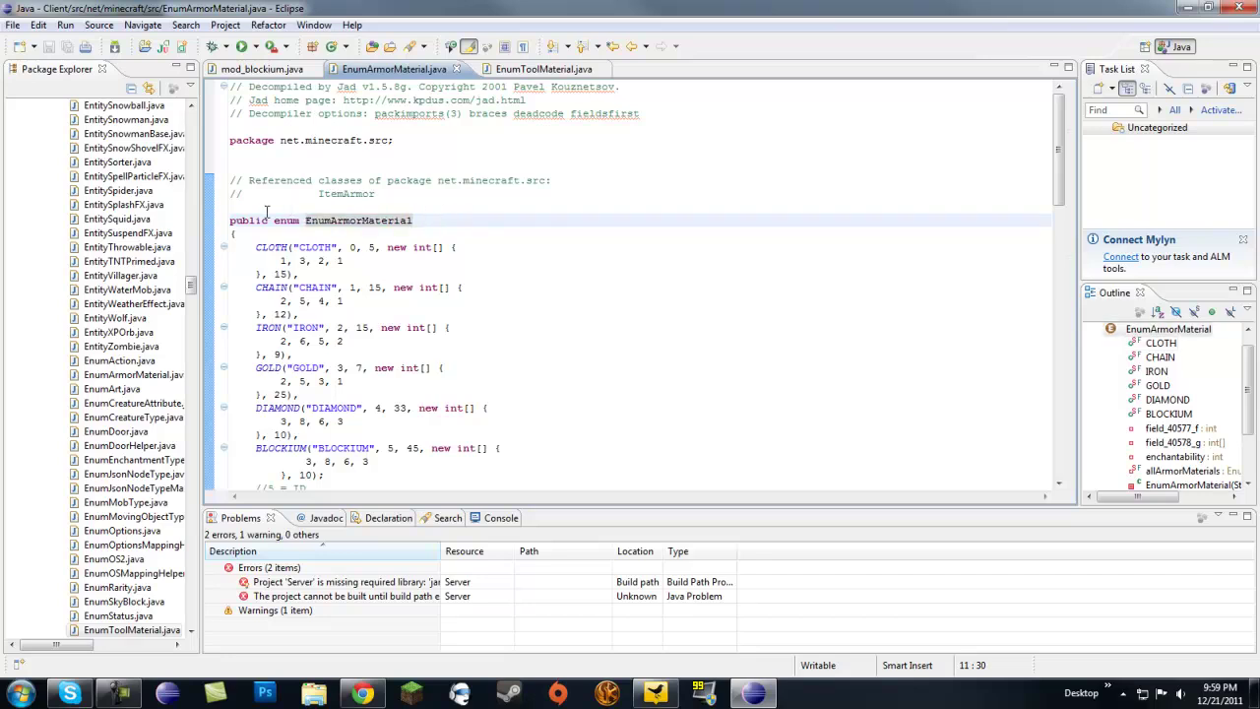
left_click_drag(269, 219, 295, 222)
type("nu")
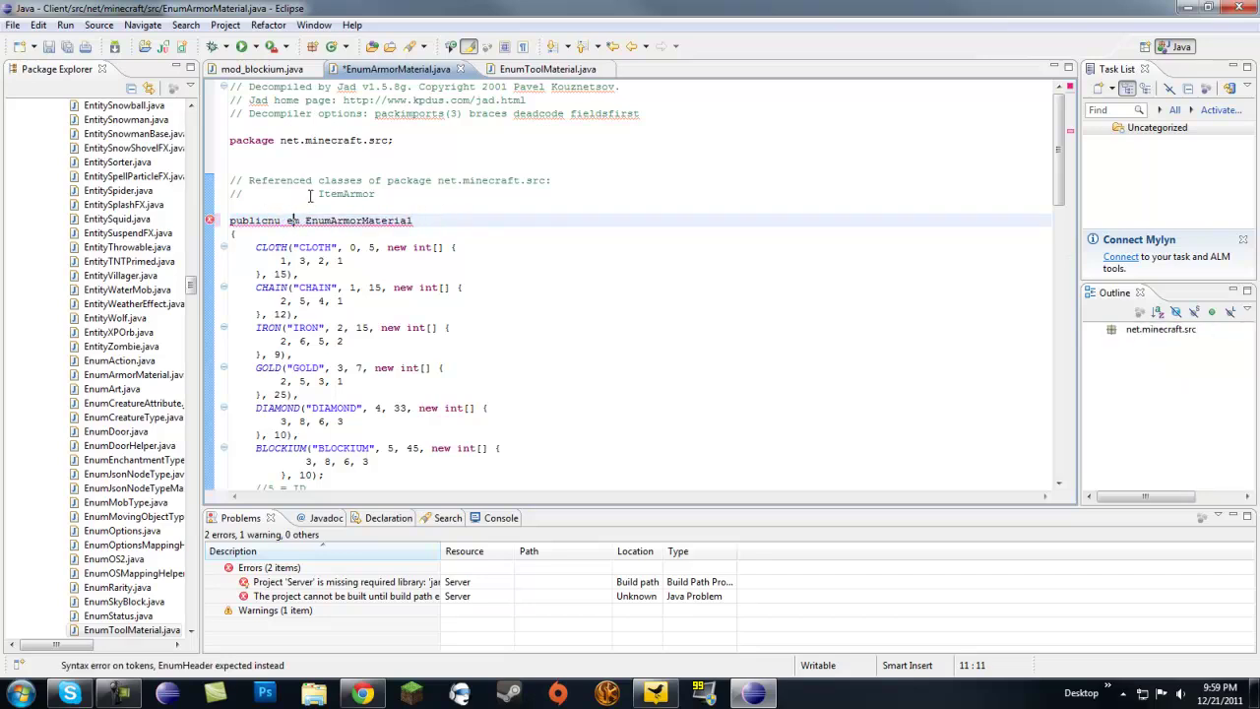
key("ctrl+z")
left_click(310, 194)
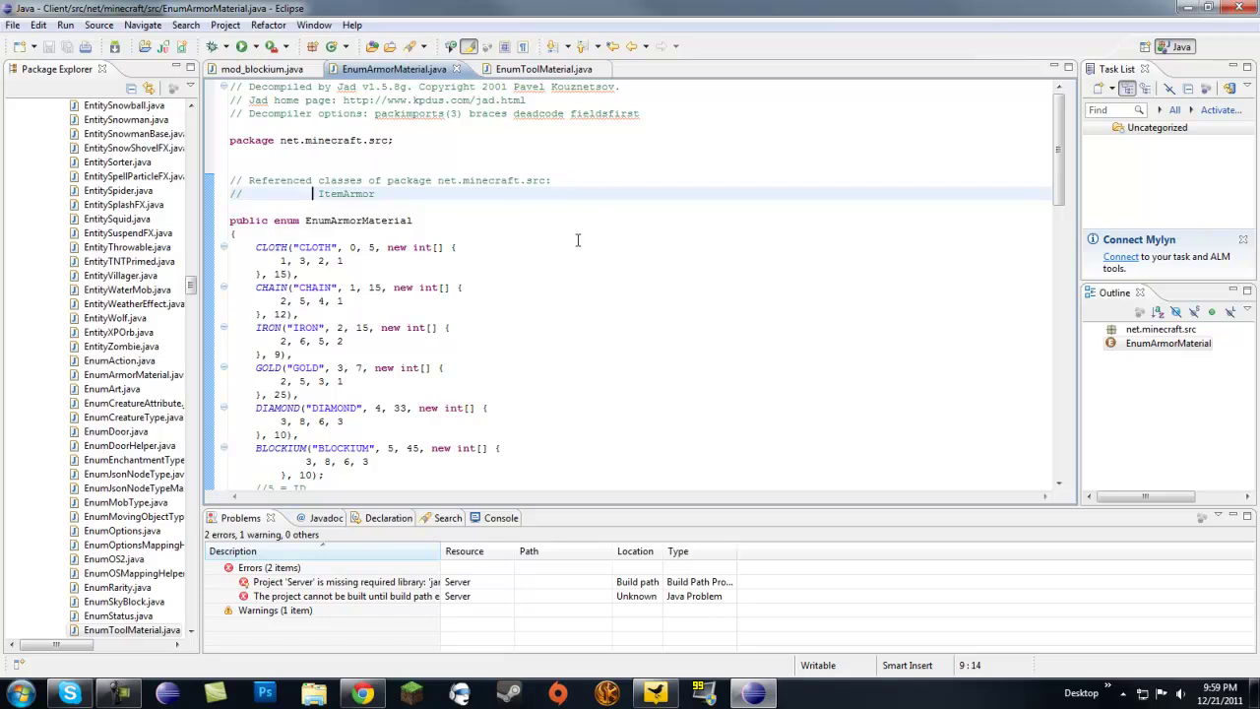
left_click_drag(251, 241, 425, 407)
left_click(425, 408)
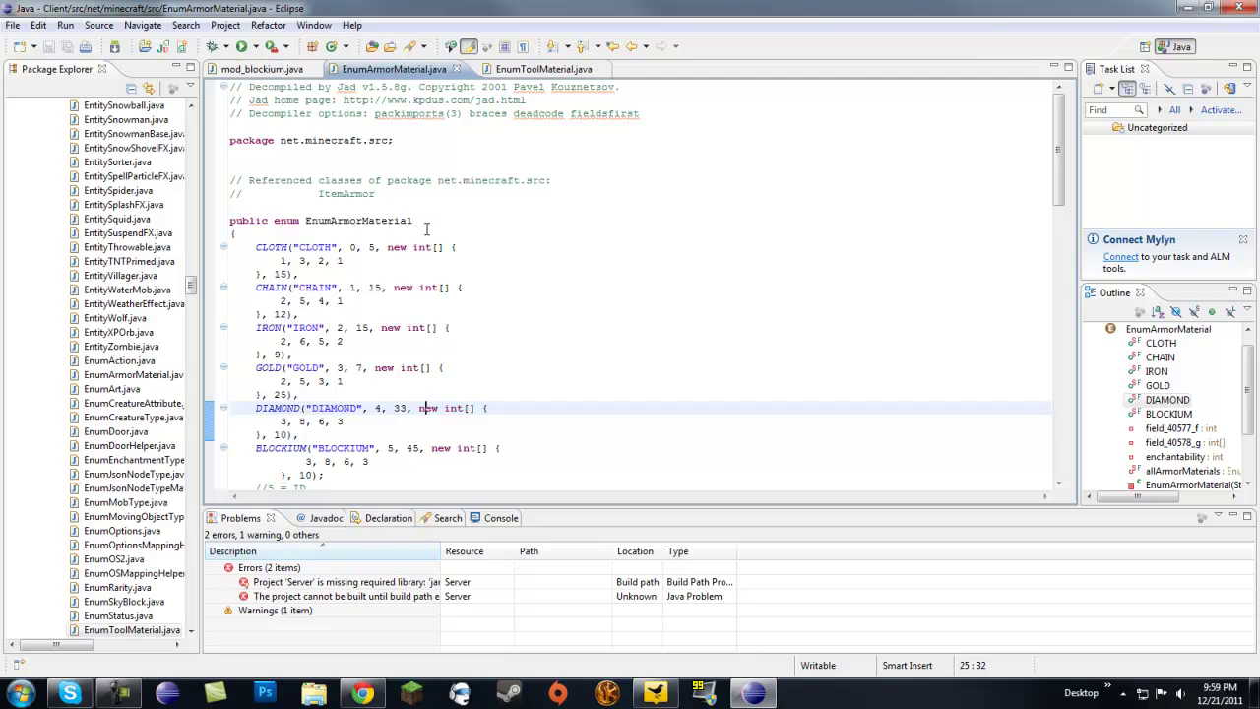
left_click(386, 356)
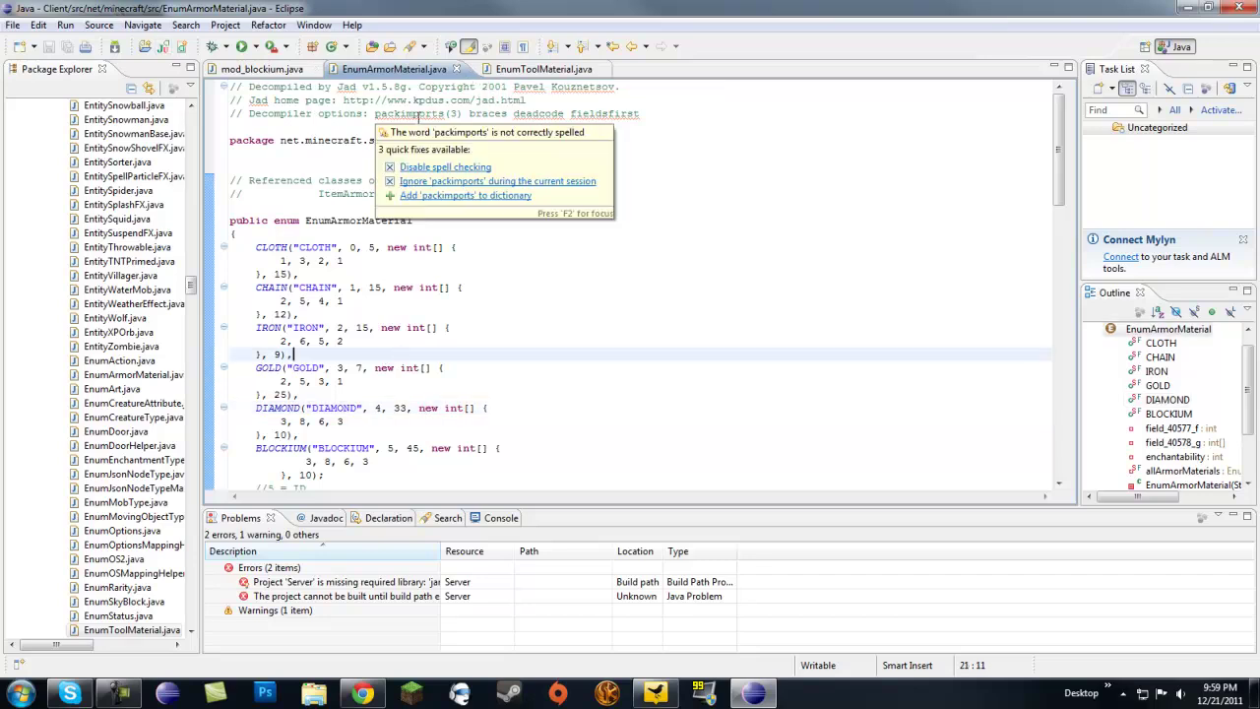
left_click(363, 693)
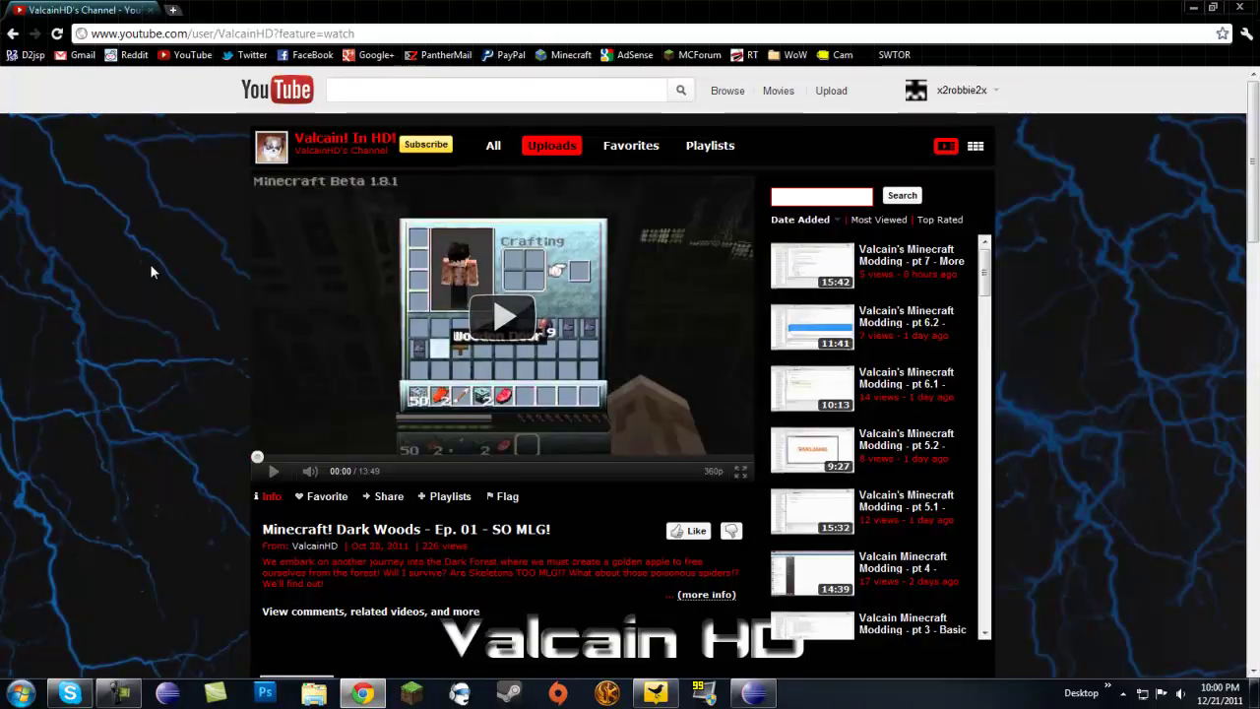
left_click(753, 694)
left_click(582, 367)
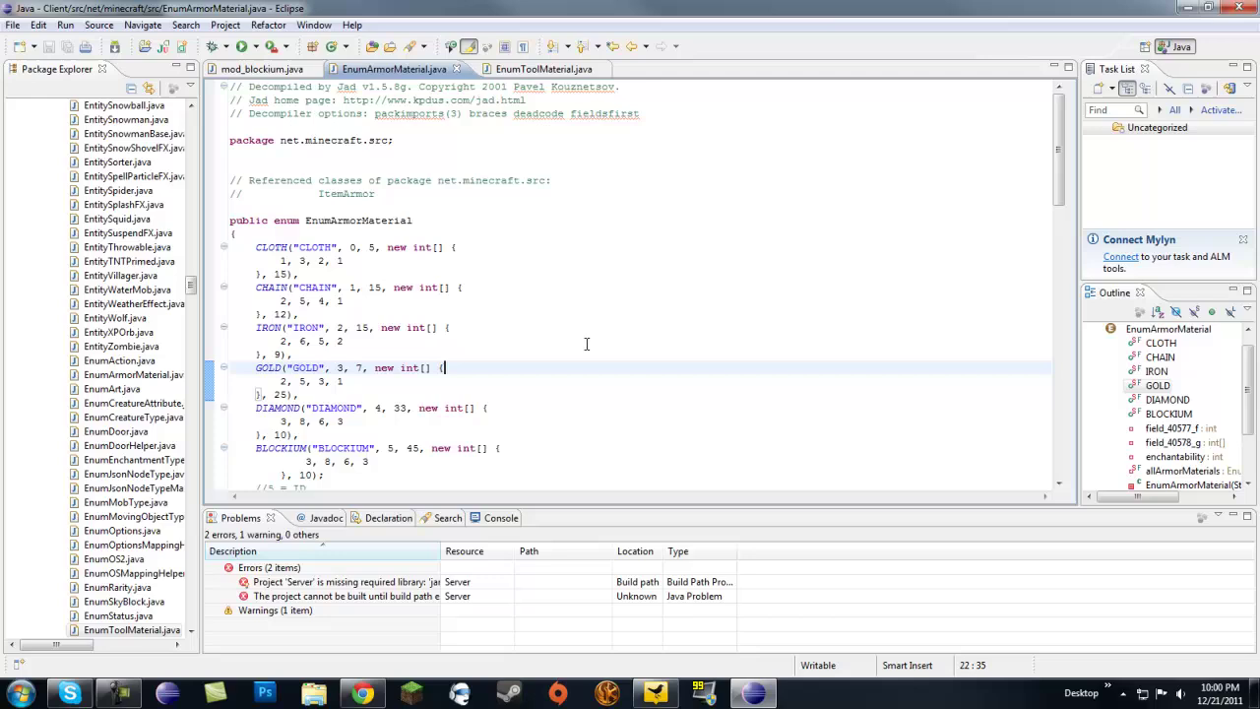
left_click(550, 339)
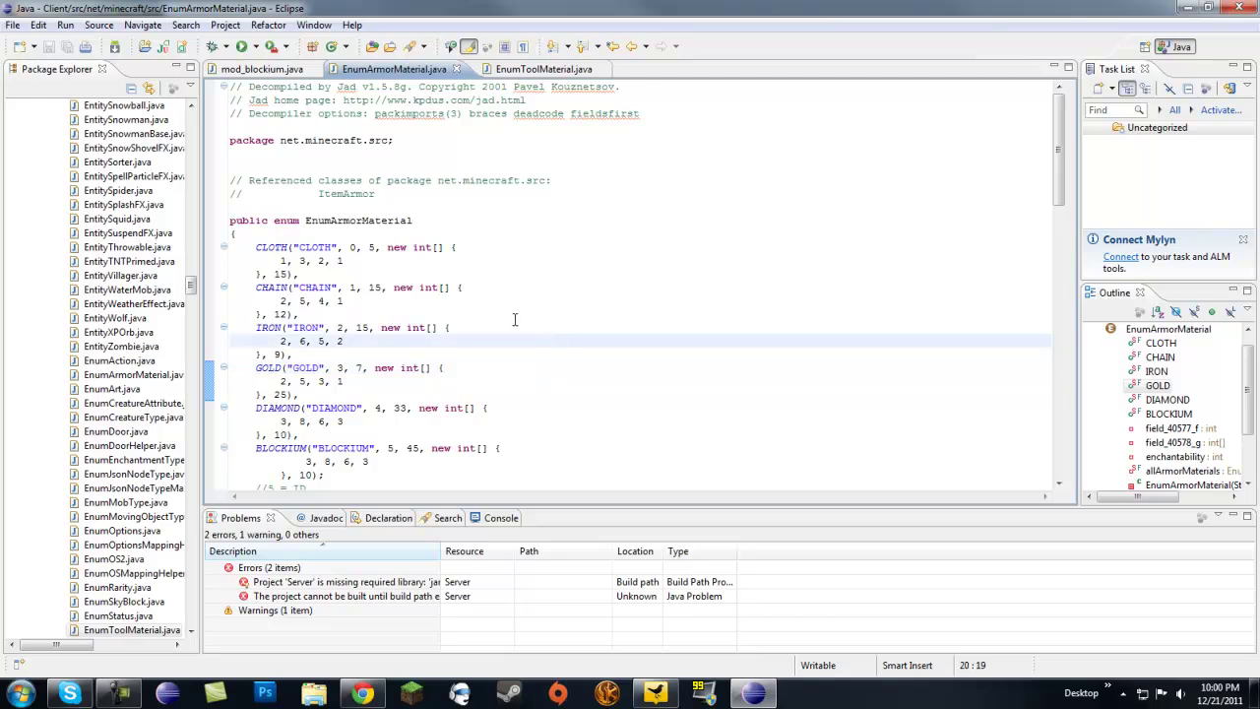
left_click(516, 315)
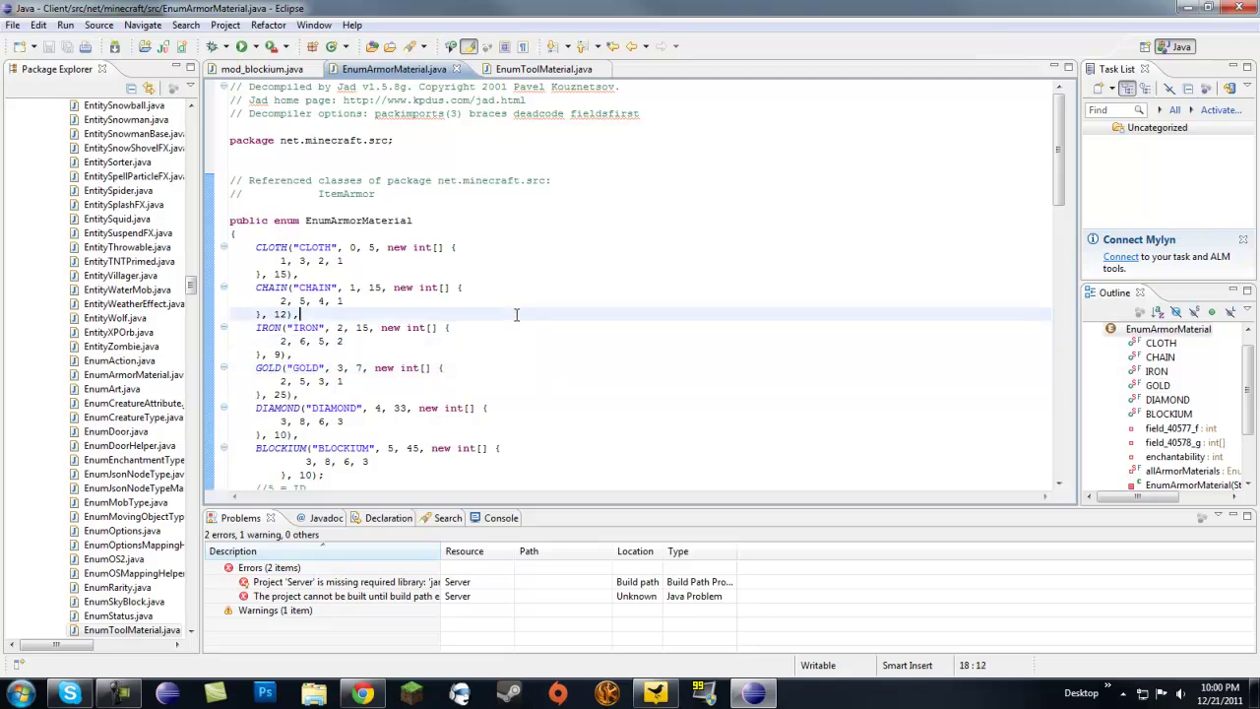